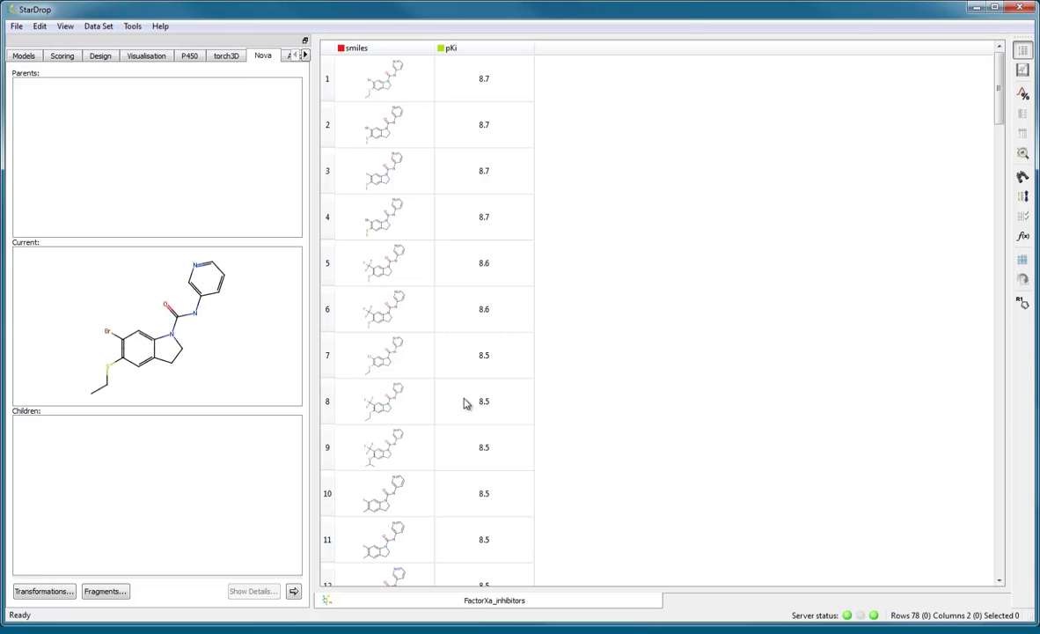
- Start an R-group decomposition on the first compound and lasso its indoline core with the urea C=O and NH as the scaffold
left_click(331, 97)
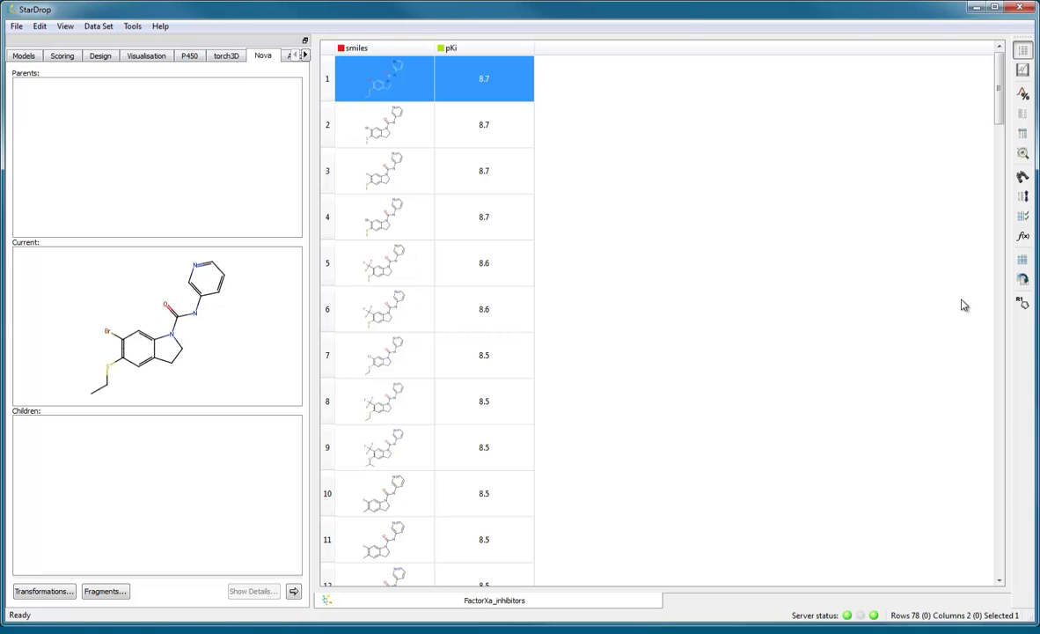
left_click(1022, 305)
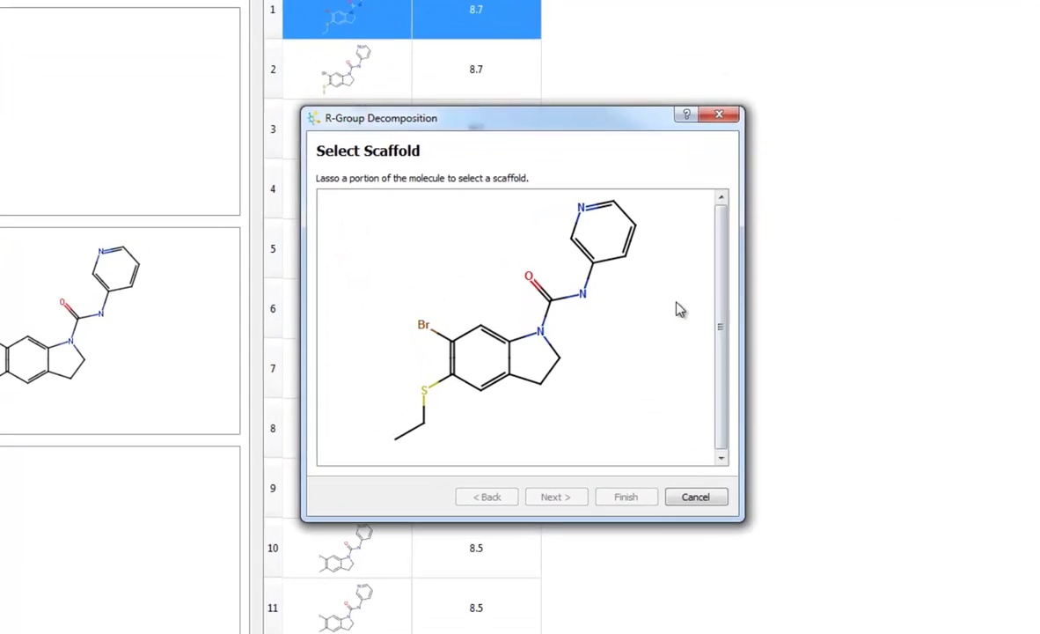
mouse_move(649, 283)
left_mouse_down()
mouse_move(610, 252)
mouse_move(527, 233)
left_mouse_up()
mouse_move(437, 286)
left_mouse_down()
mouse_move(413, 371)
mouse_move(420, 418)
mouse_move(467, 454)
left_mouse_up()
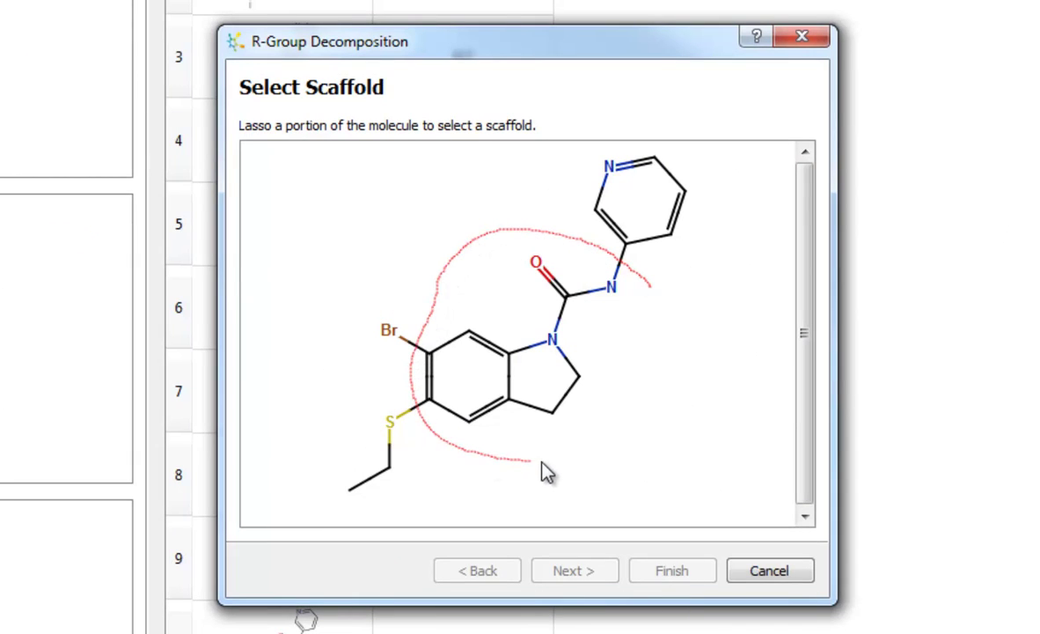
left_click_drag(625, 431, 650, 289)
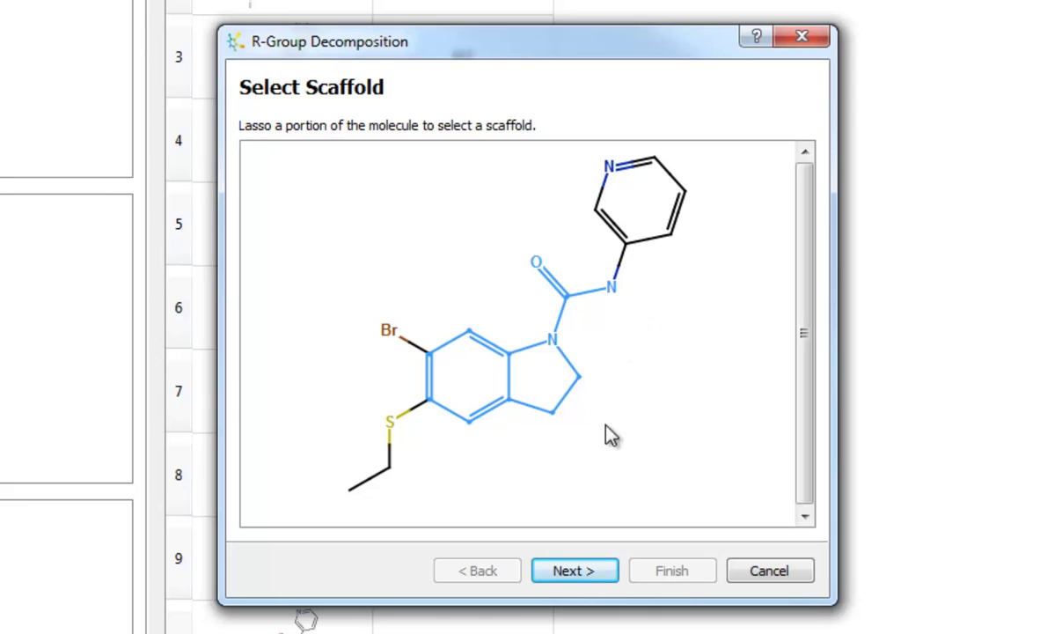
left_click(574, 571)
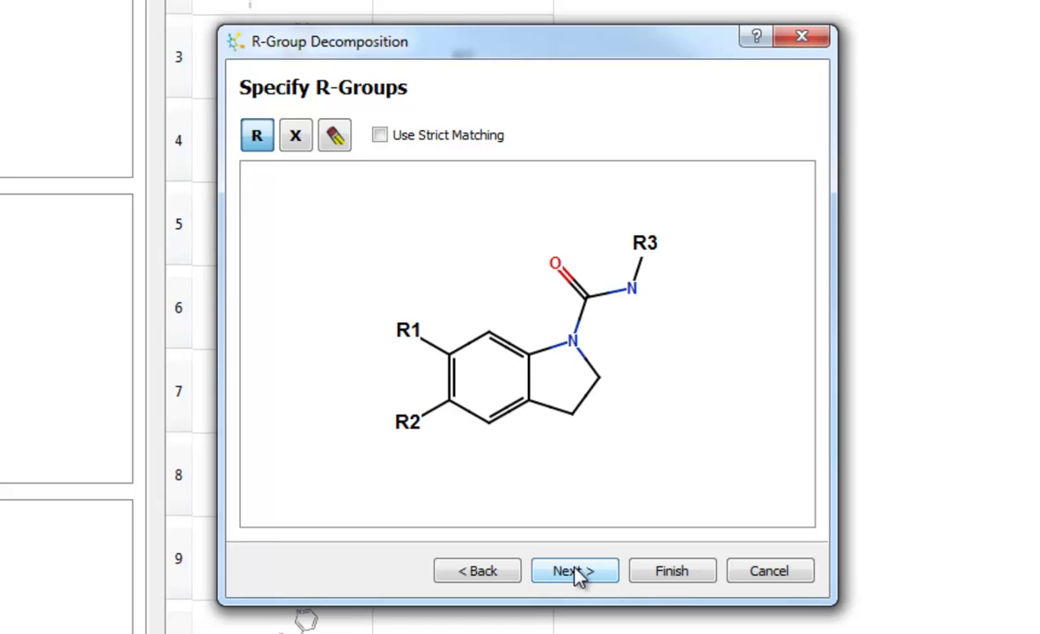
- Accept the proposed R1, R2 and R3 positions, name the analysis "Factor Xa series 1" and run the decomposition
left_click(574, 570)
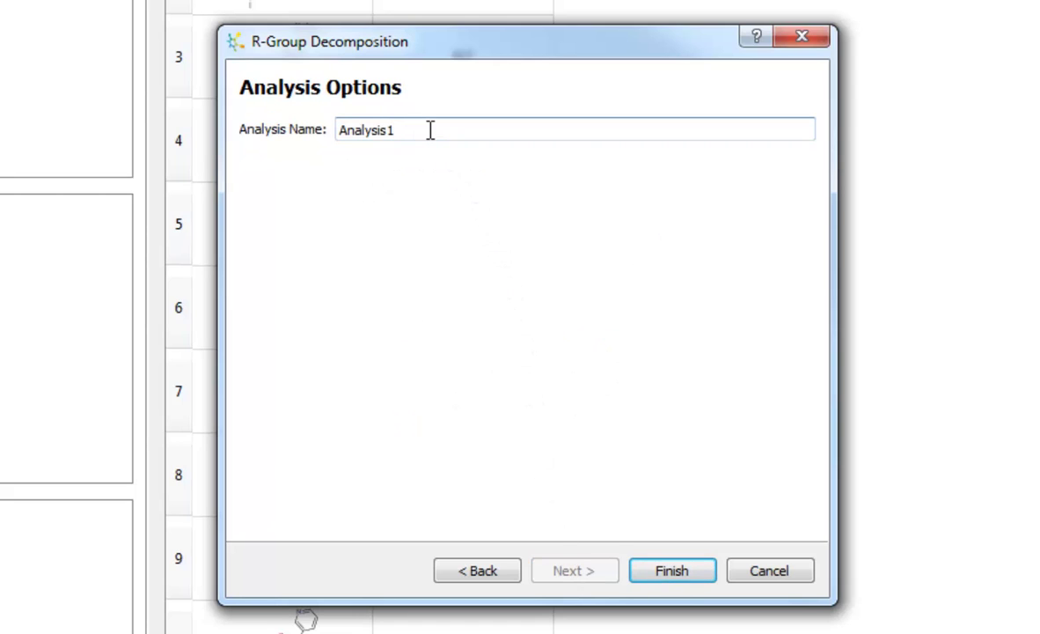
key("BackSpace")
key("BackSpace")
key("BackSpace")
key("BackSpace")
key("BackSpace")
key("BackSpace")
key("BackSpace")
key("BackSpace")
key("BackSpace")
key("BackSpace")
type("Factor Xa series 1")
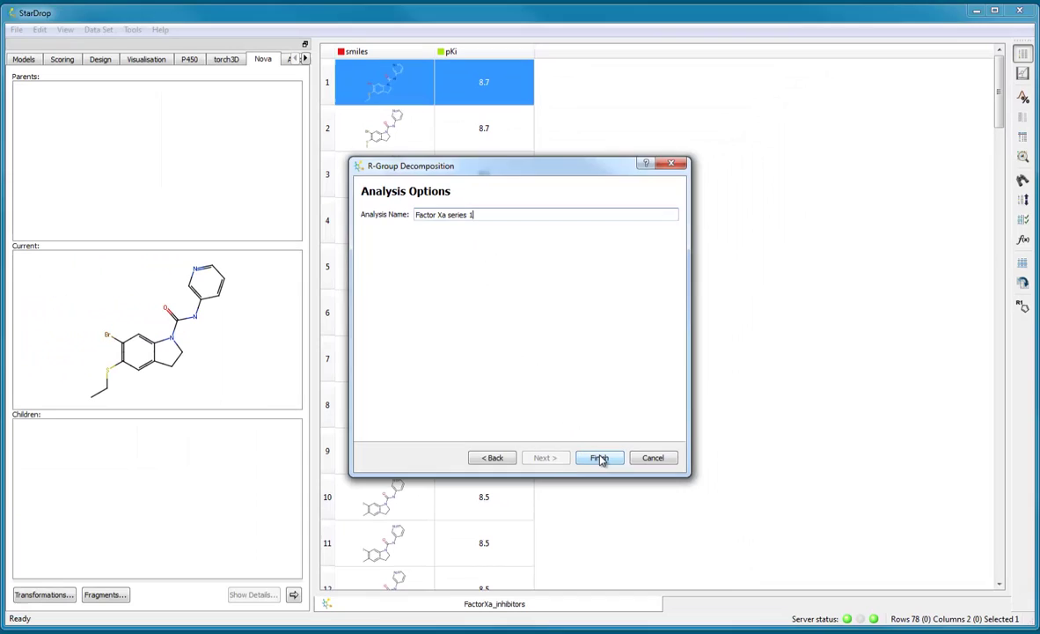
left_click(662, 552)
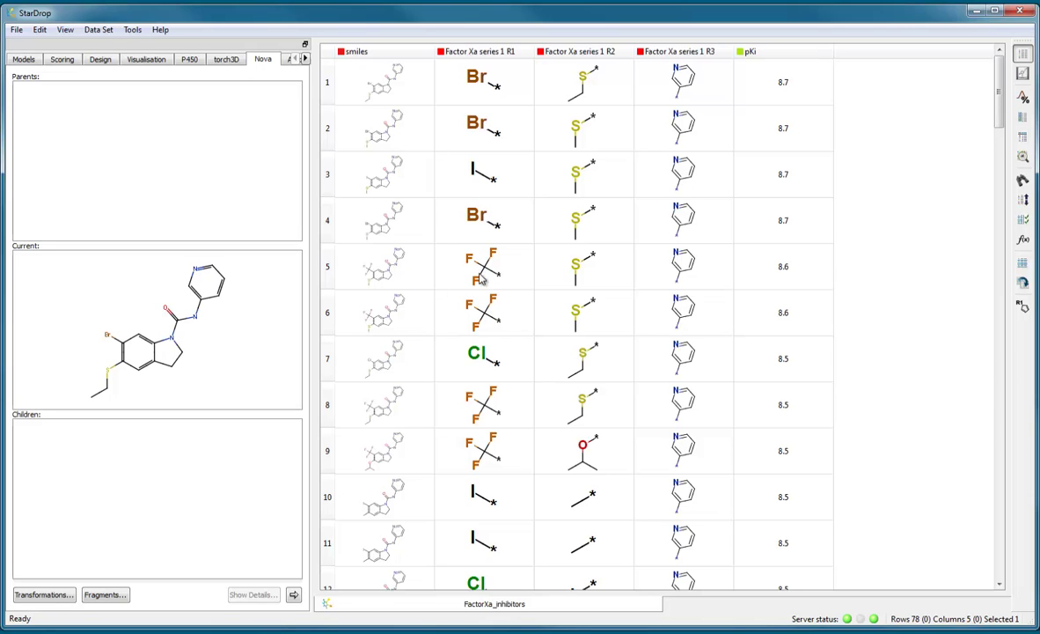
- Start a Library Enumeration in the Nova wizard from the first compound
left_click(327, 95)
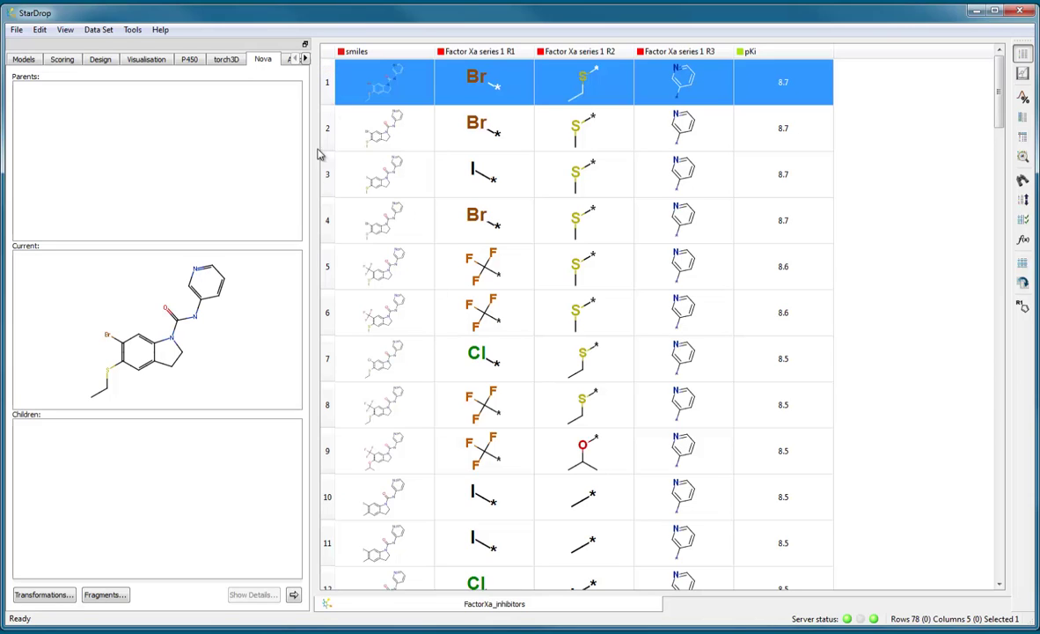
left_click(293, 595)
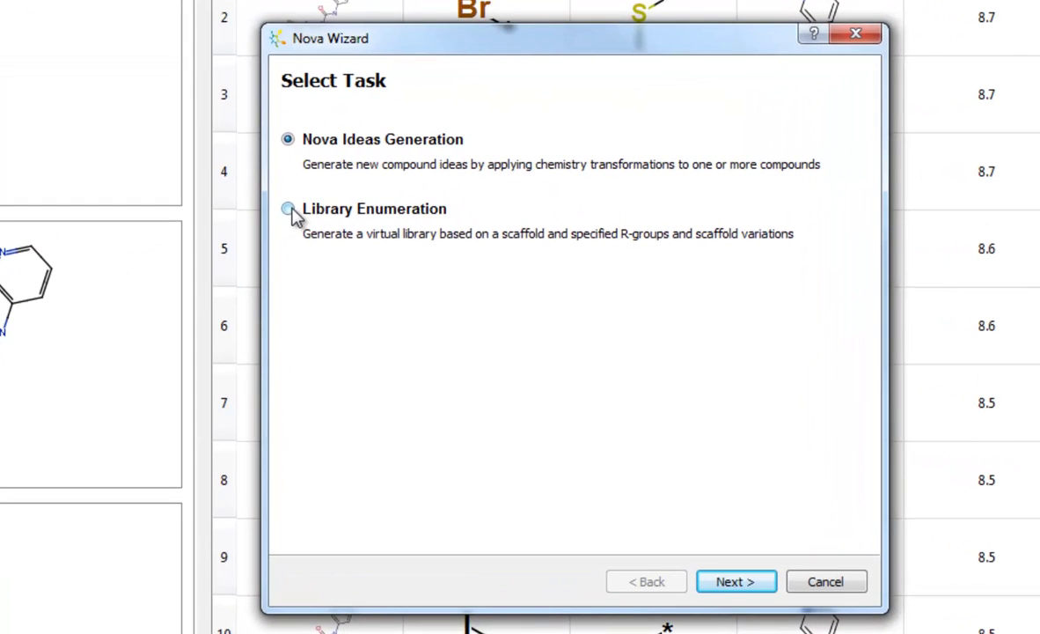
left_click(353, 237)
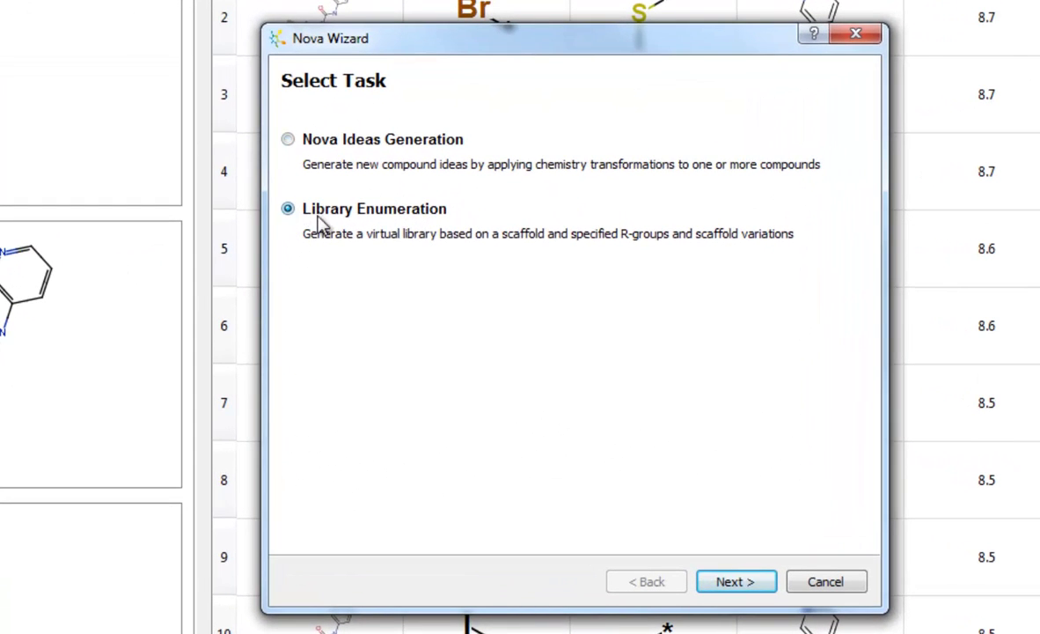
left_click(736, 583)
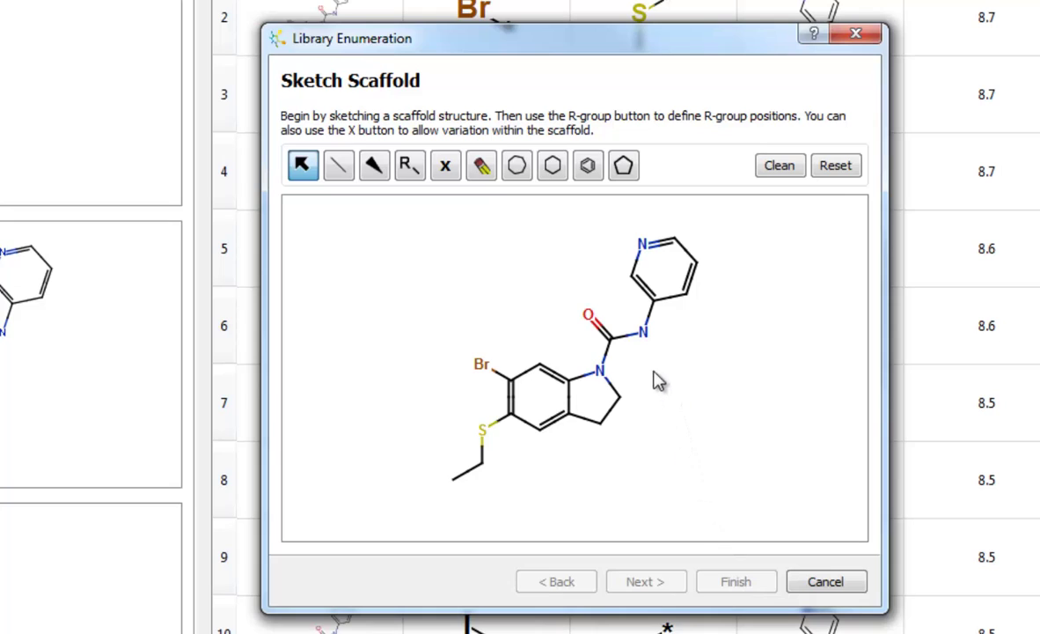
- Remove the bromine, the pyridine ring and the ethylthio group from the scaffold sketch
left_click(481, 167)
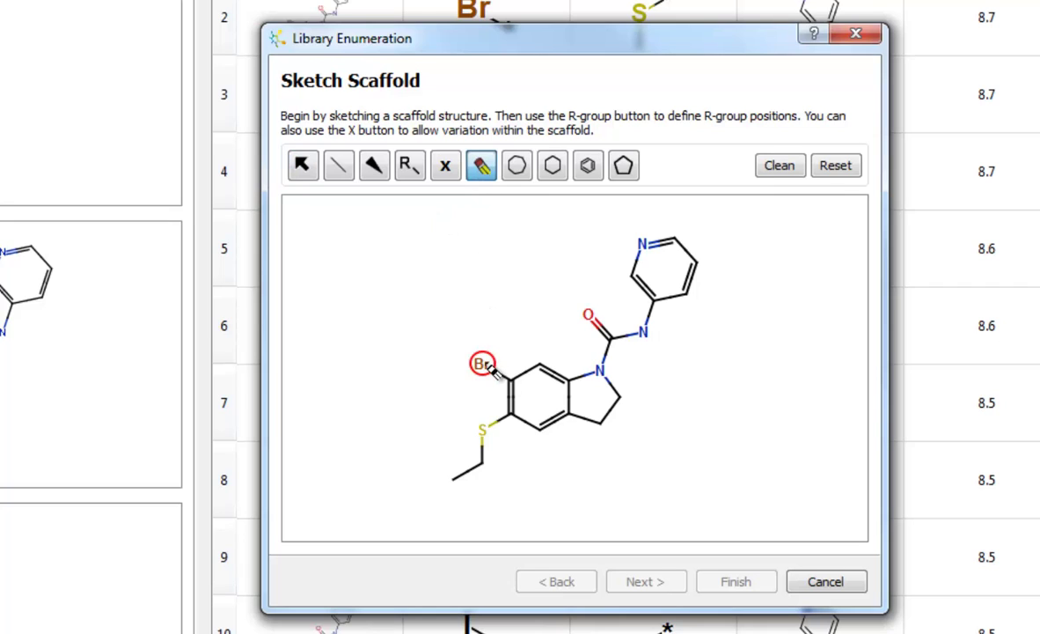
left_click(482, 364)
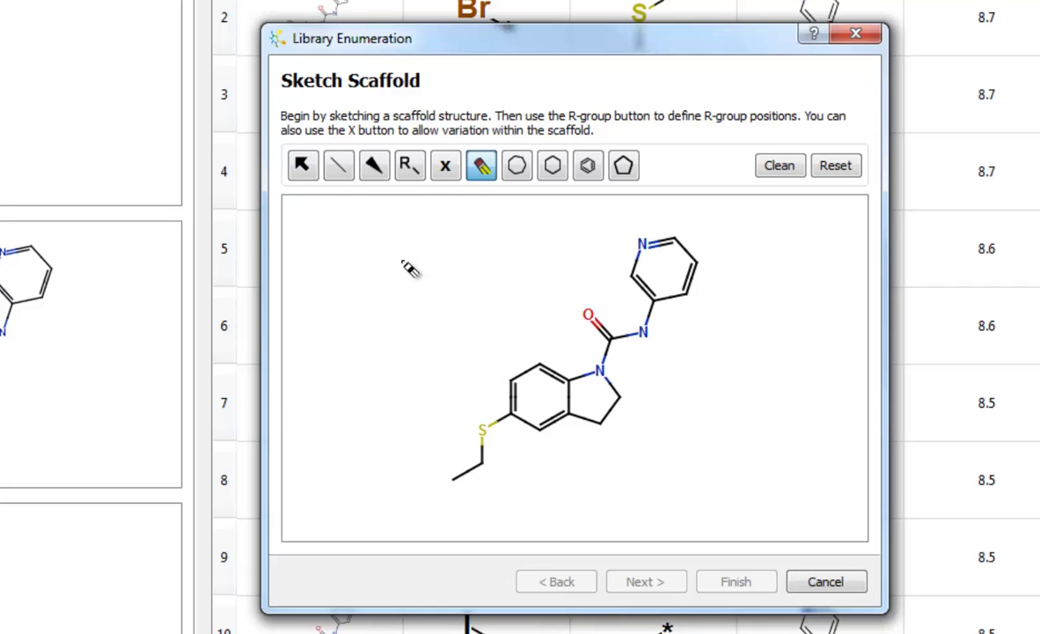
left_click(315, 176)
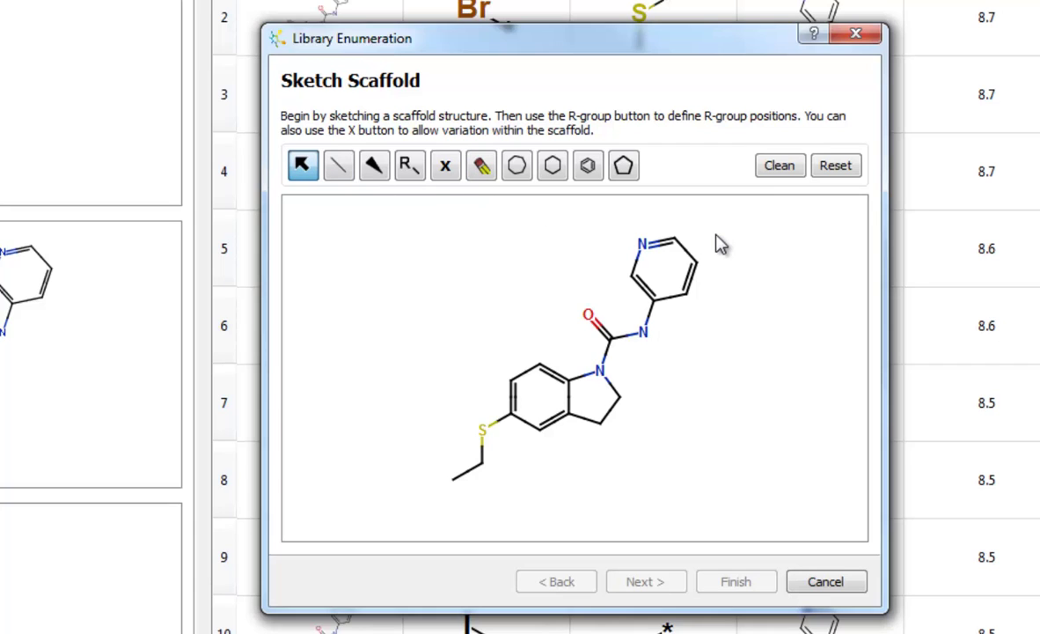
mouse_move(717, 234)
left_mouse_down()
mouse_move(632, 223)
mouse_move(611, 270)
mouse_move(640, 303)
mouse_move(682, 324)
mouse_move(720, 245)
left_mouse_up()
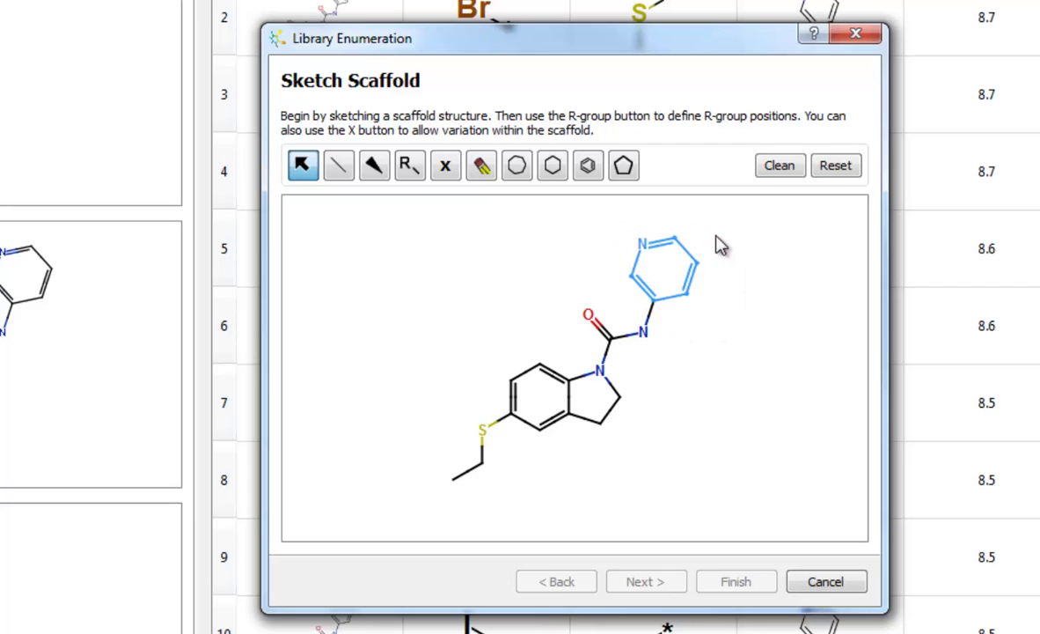
key("Delete")
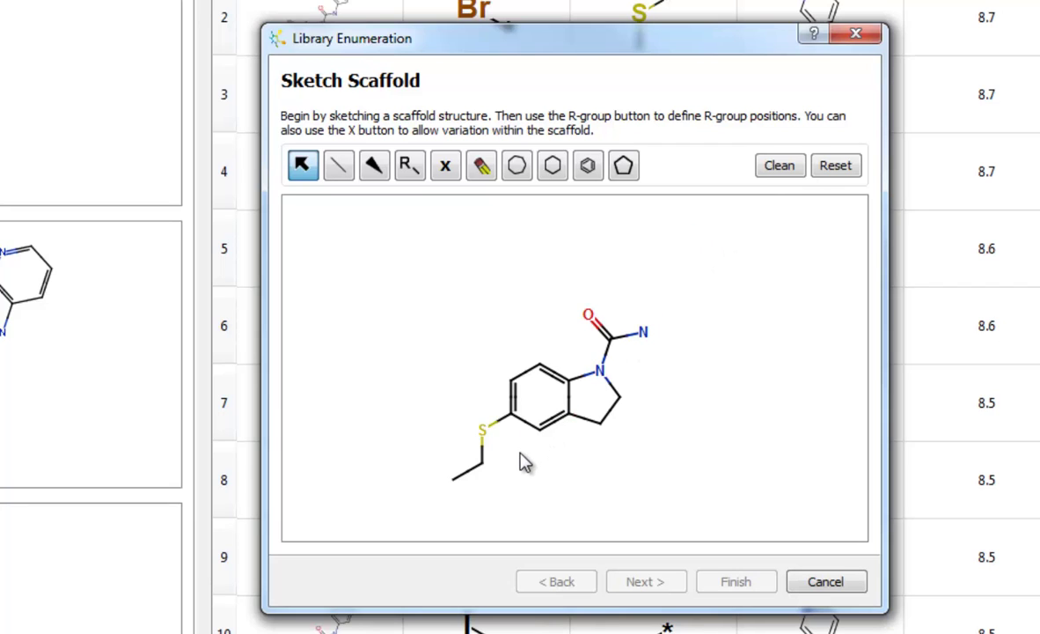
mouse_move(520, 450)
left_mouse_down()
mouse_move(471, 402)
mouse_move(427, 451)
mouse_move(484, 520)
mouse_move(532, 488)
mouse_move(529, 455)
left_mouse_up()
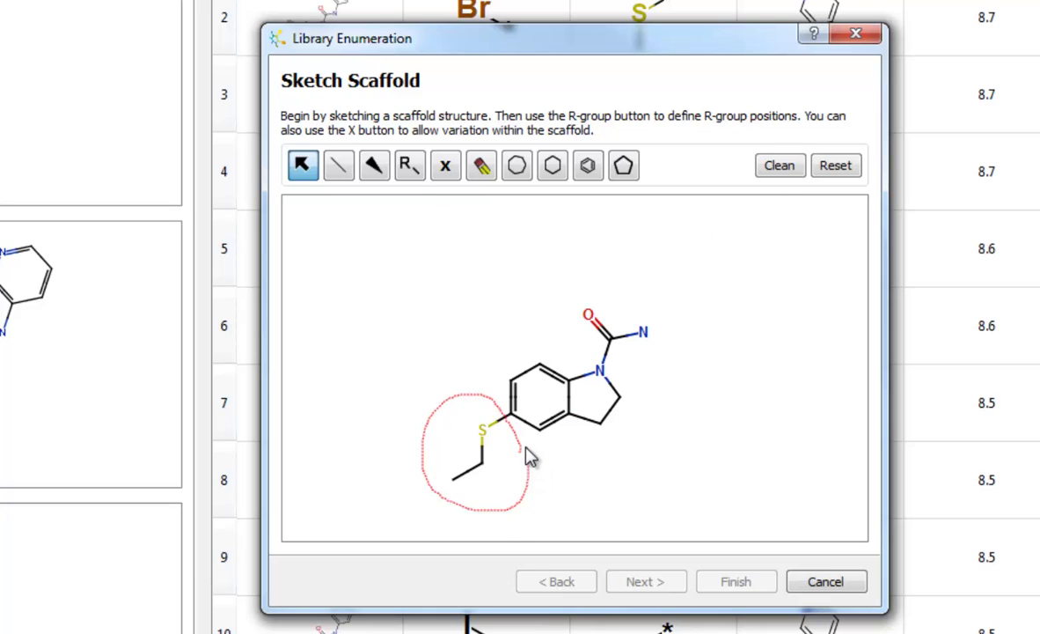
key("Delete")
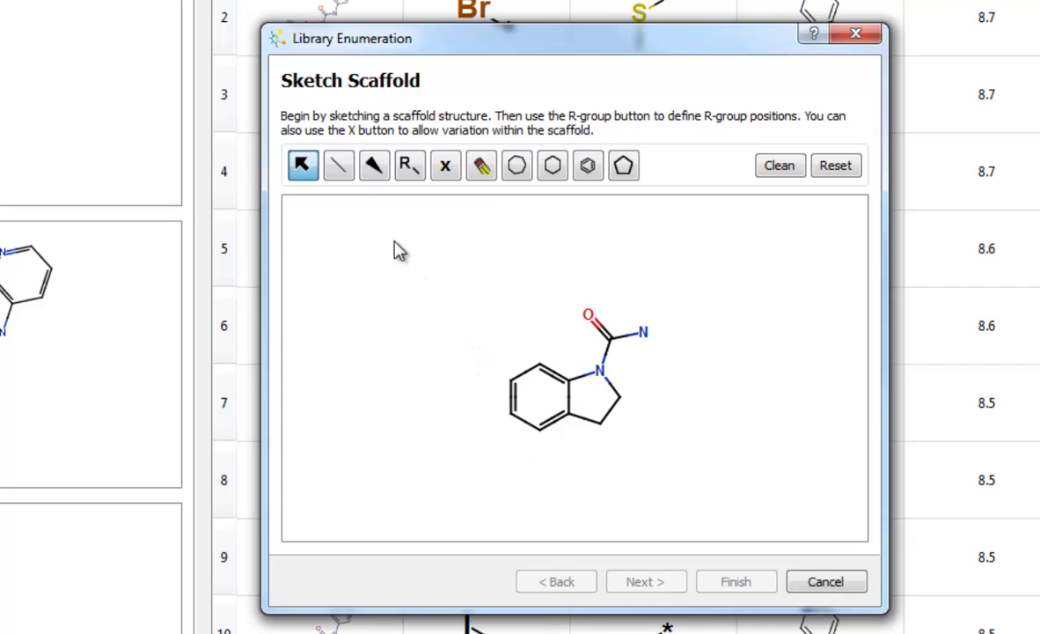
- Make the five-membered ring's carbon–carbon bond double, and attach R1 and R2 to the benzene ring and R3 to the terminal nitrogen
left_click(348, 174)
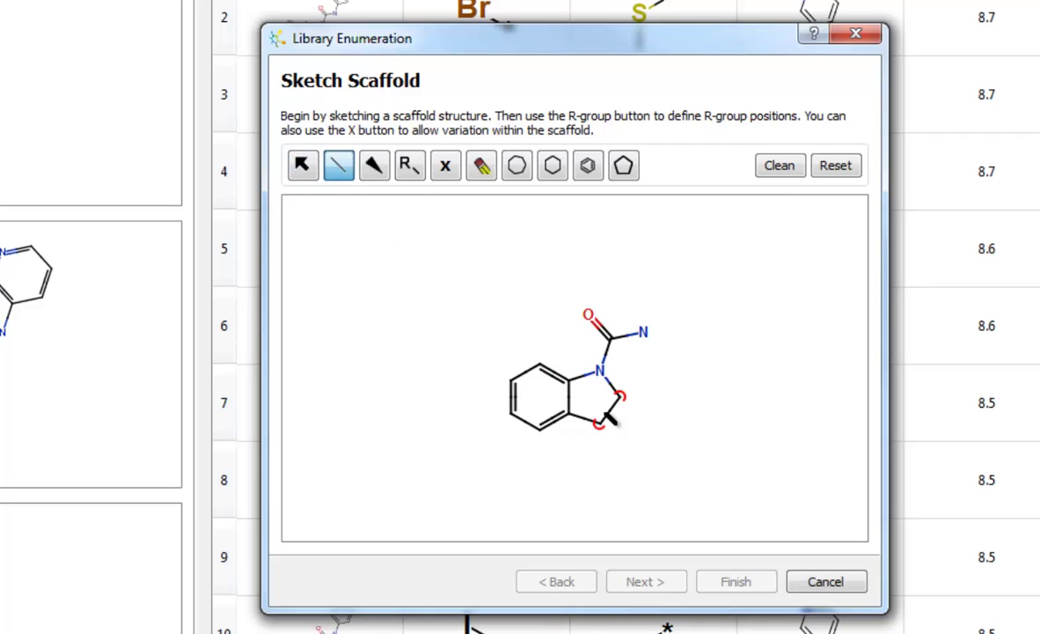
left_click(608, 416)
left_click(412, 172)
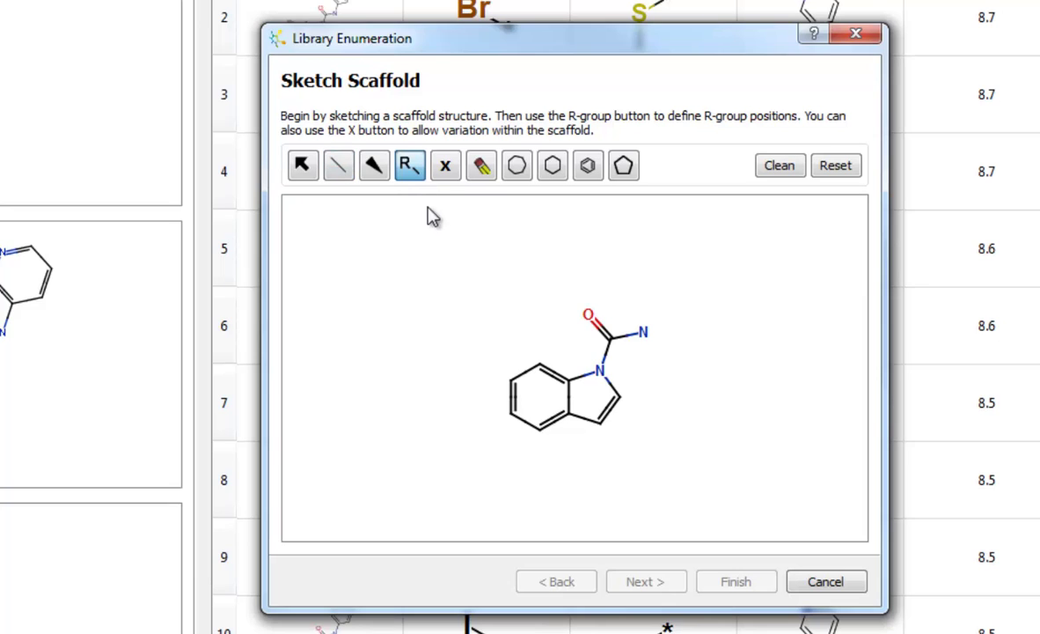
left_click(512, 384)
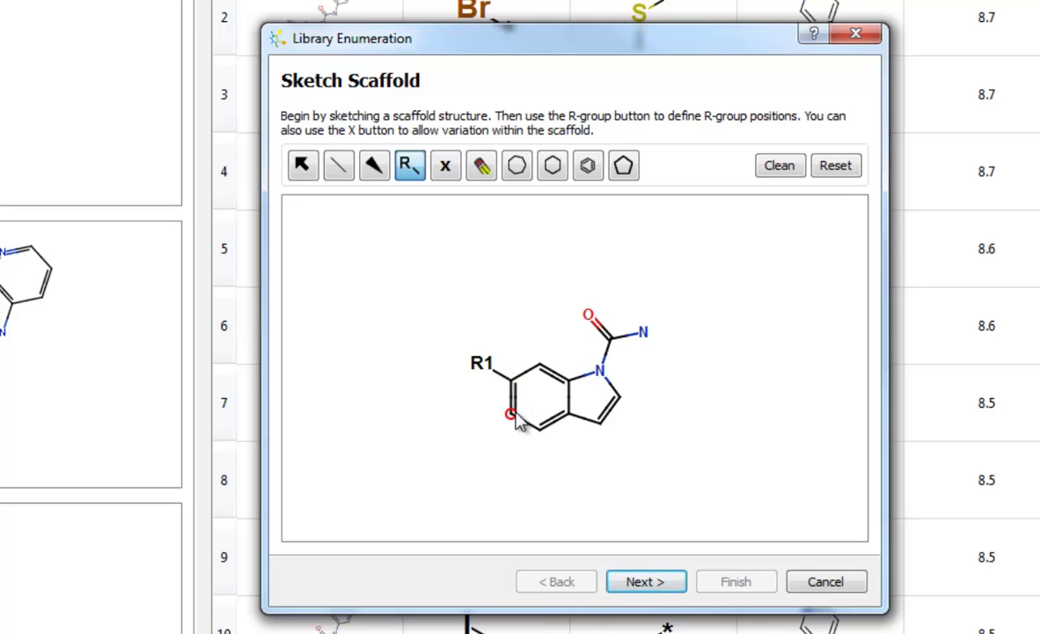
left_click(510, 414)
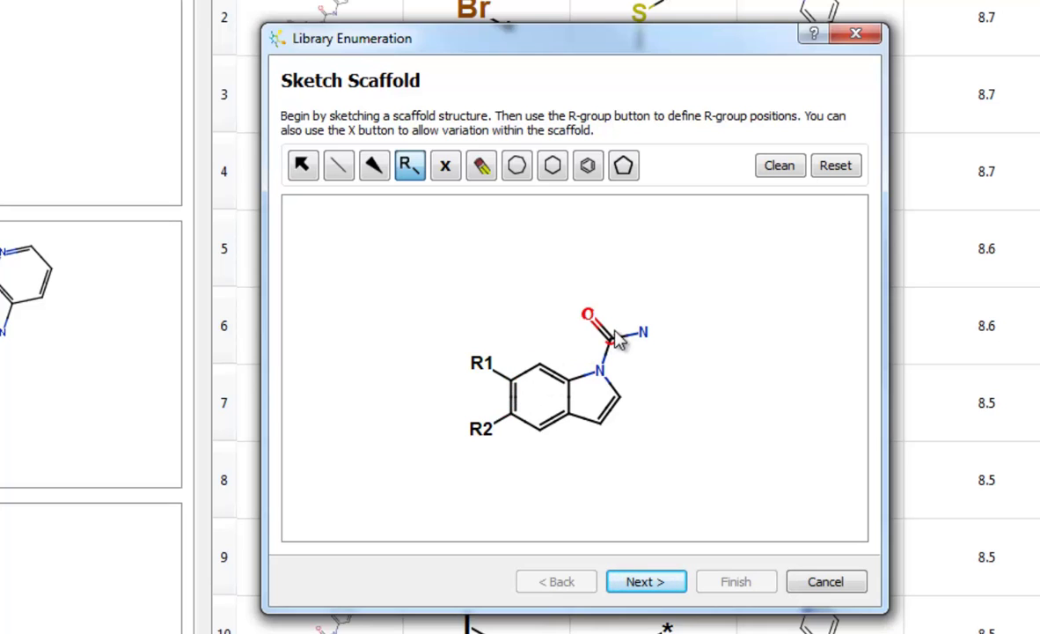
left_click(644, 332)
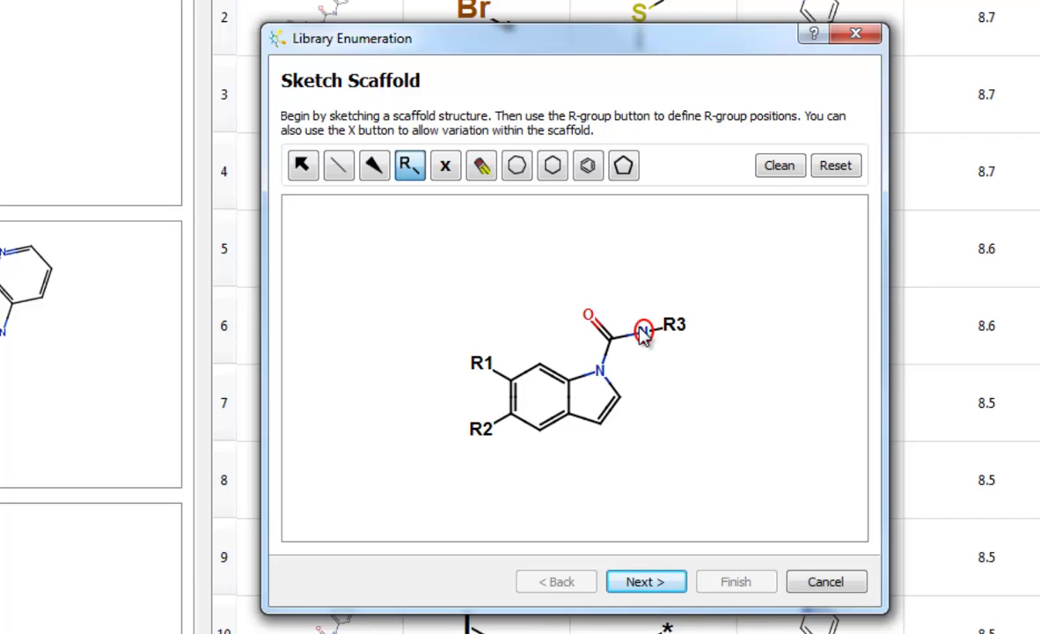
- Mark both nitrogens, the carbonyl carbon and the oxygen of the urea linker as variable region X1, and proceed to the R-group definitions
left_click(447, 169)
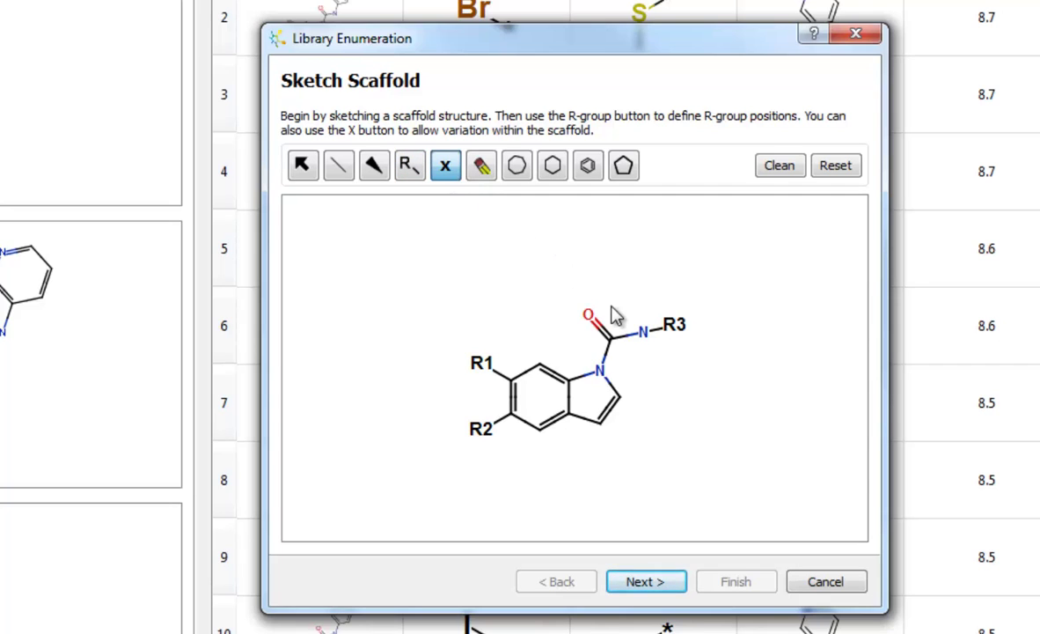
left_click(643, 337)
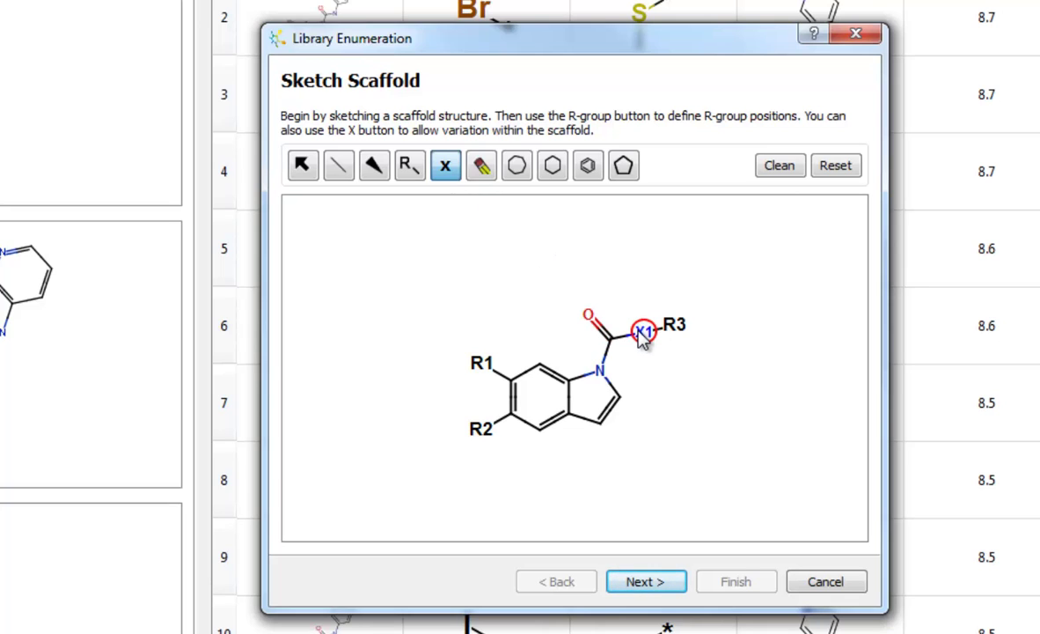
left_click(613, 342)
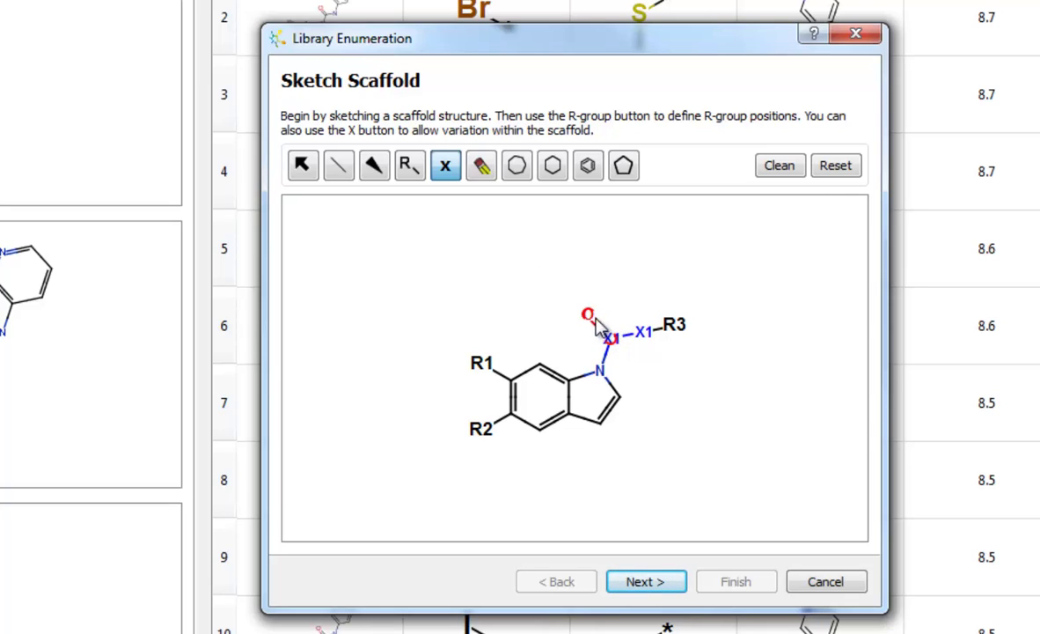
left_click(590, 322)
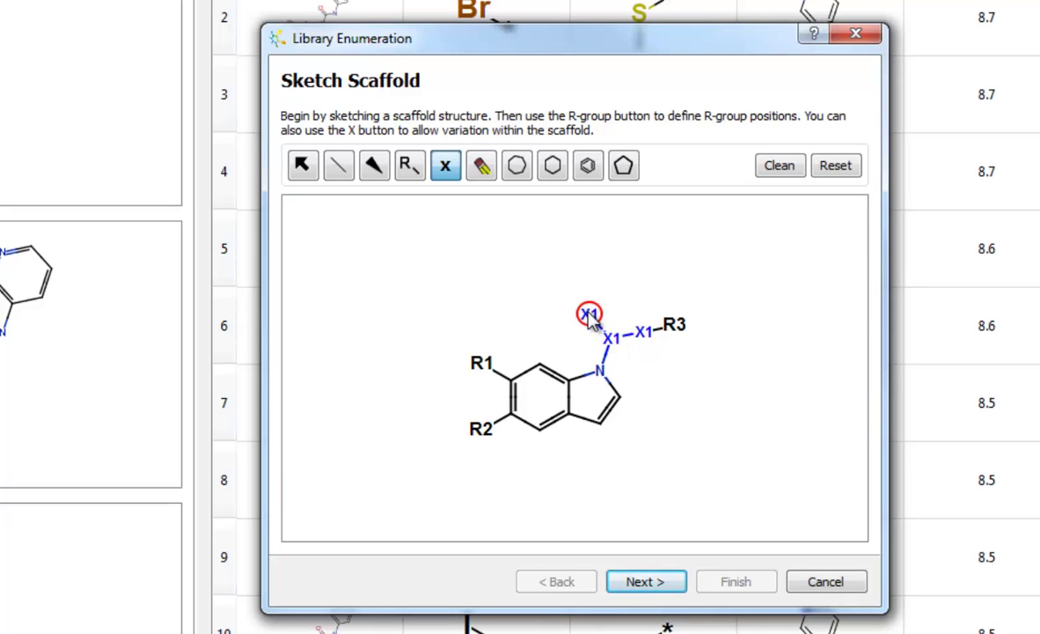
left_click(600, 370)
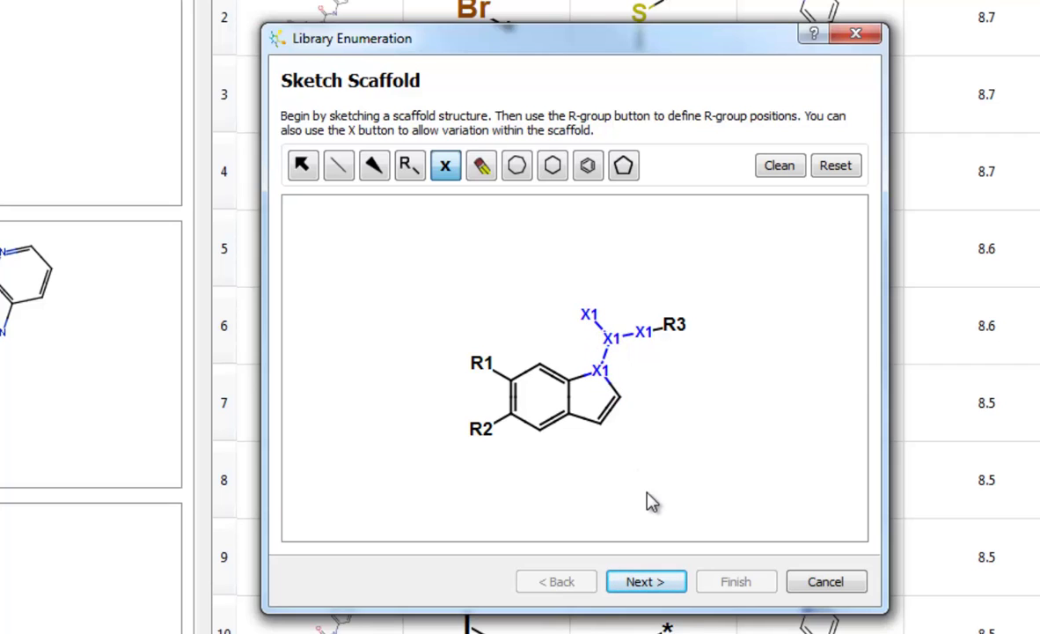
left_click(652, 582)
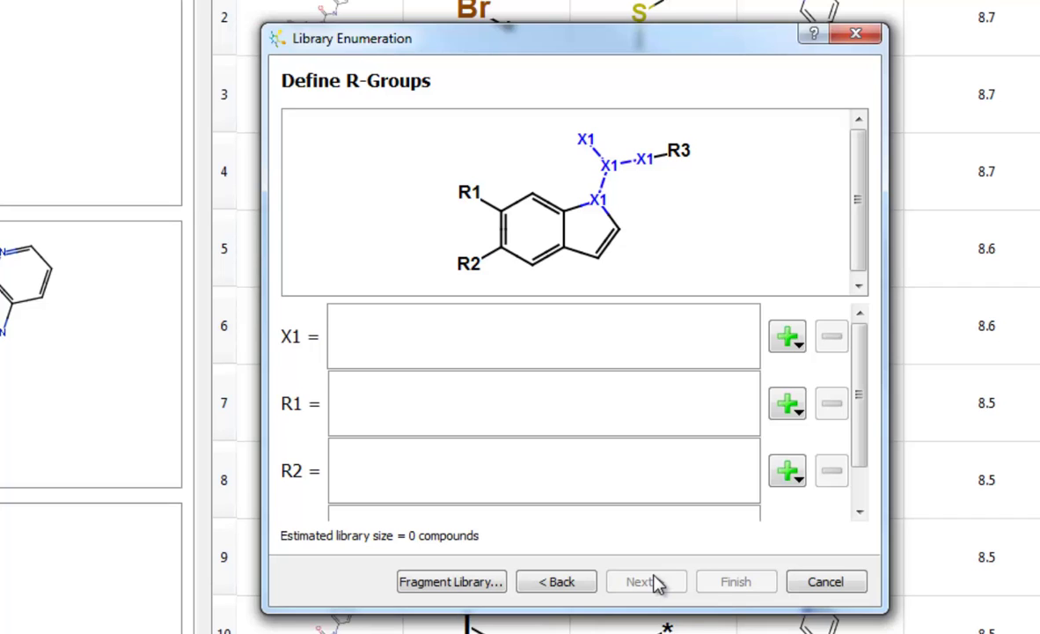
- Add the unmodified urea linker as a sketched X1 fragment named "rt linker"
left_click(788, 338)
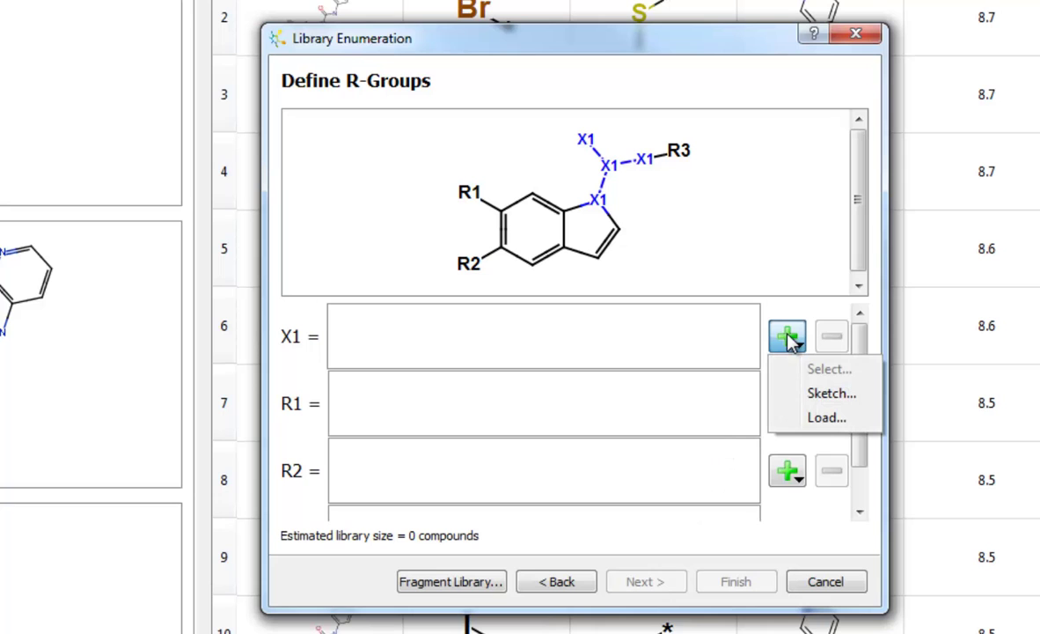
left_click(829, 400)
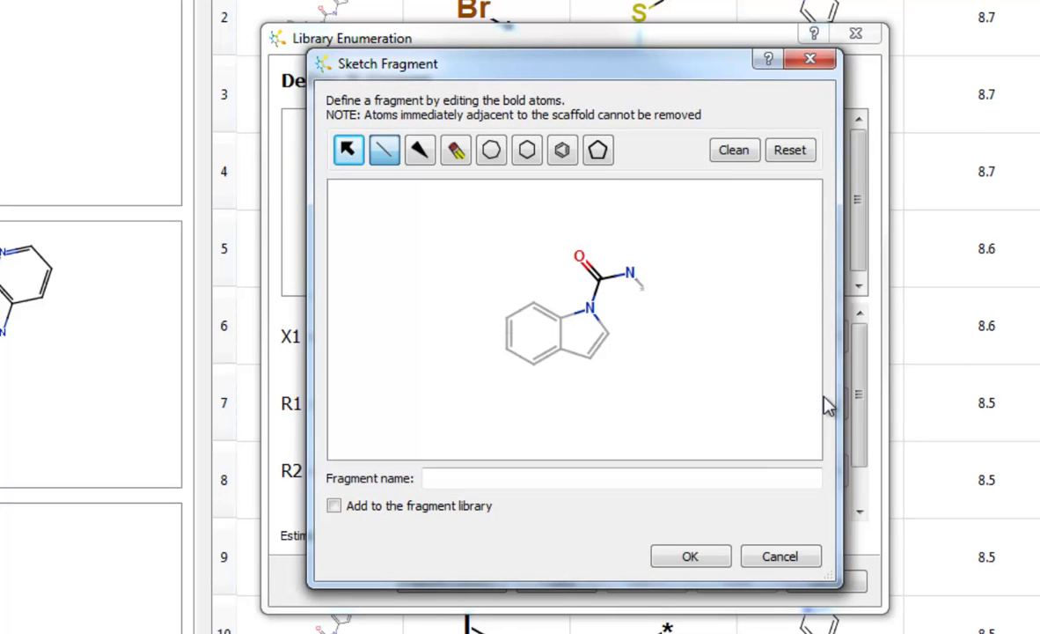
left_click(559, 474)
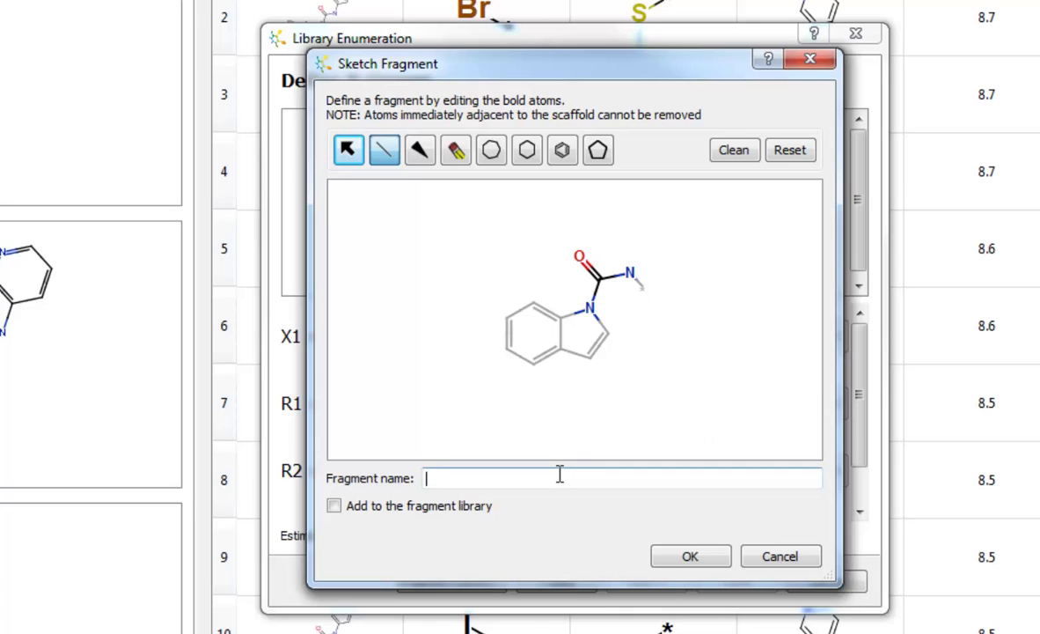
type("rt linker")
left_click(682, 557)
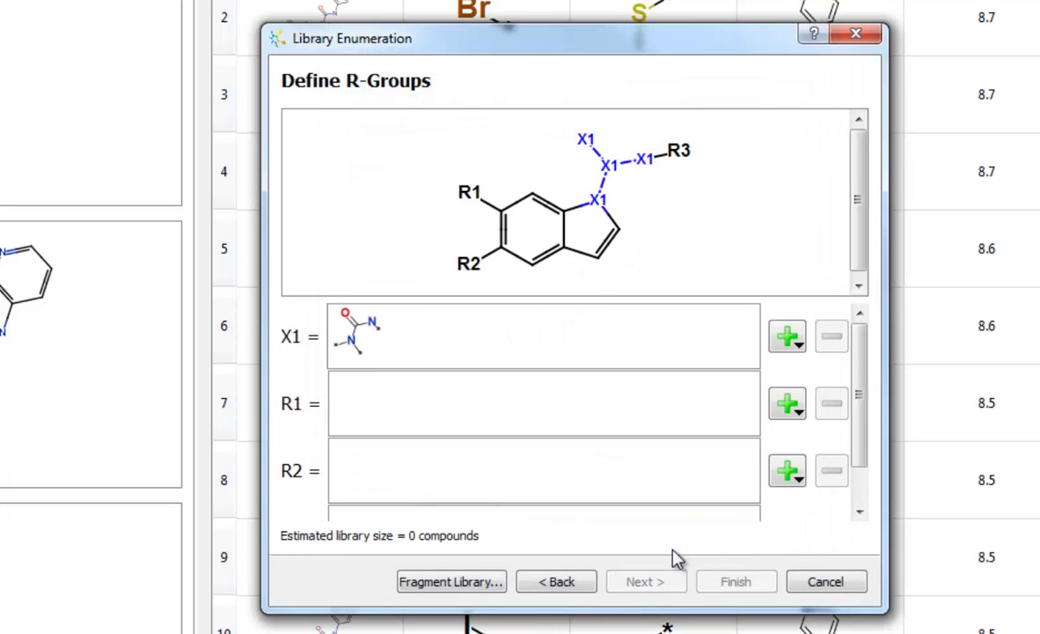
- Sketch another X1 fragment, inserting a CH2 carbon between the indole nitrogen and the carbonyl carbon, and clean up the structure
left_click(787, 343)
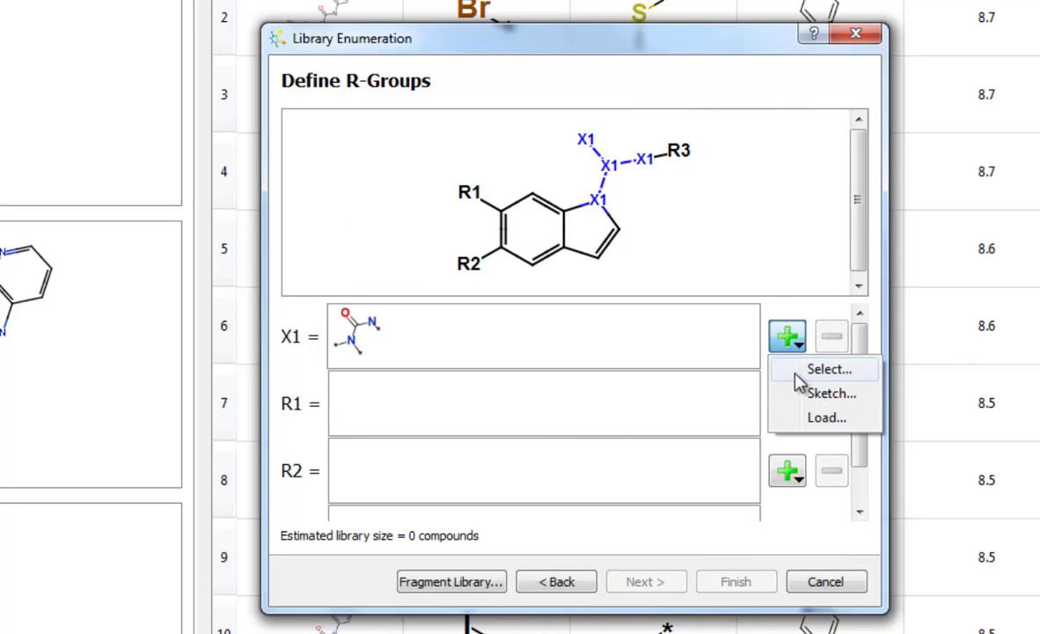
left_click(811, 394)
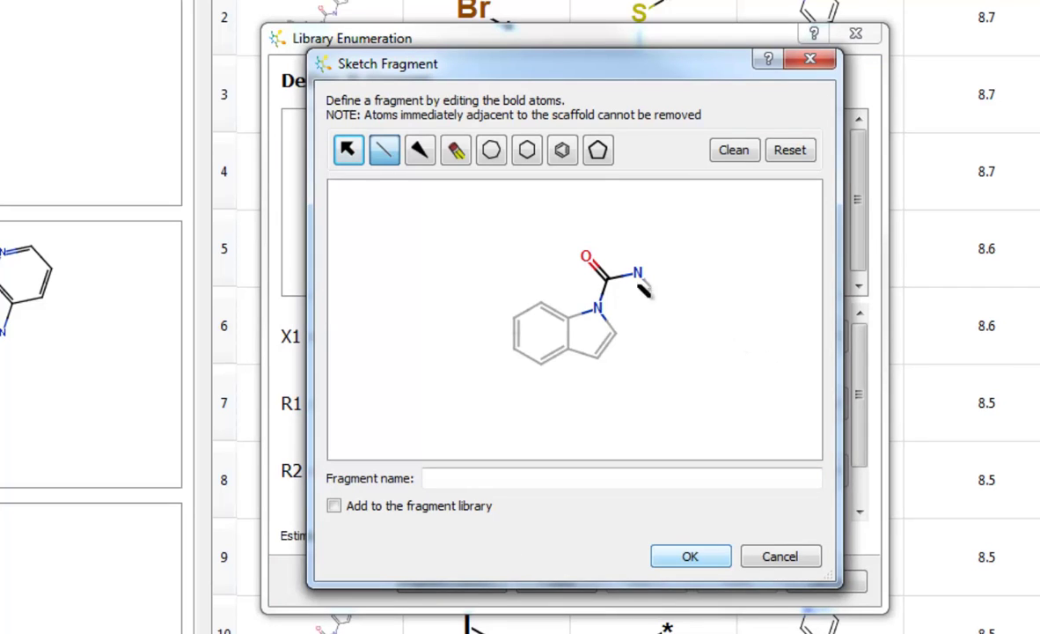
left_click(457, 161)
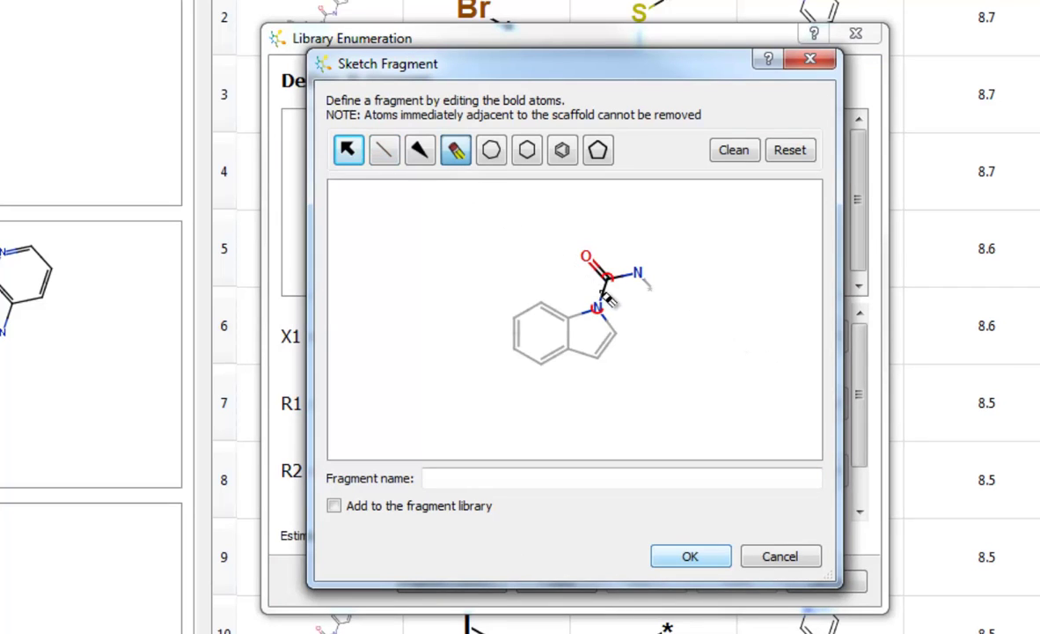
left_click(604, 293)
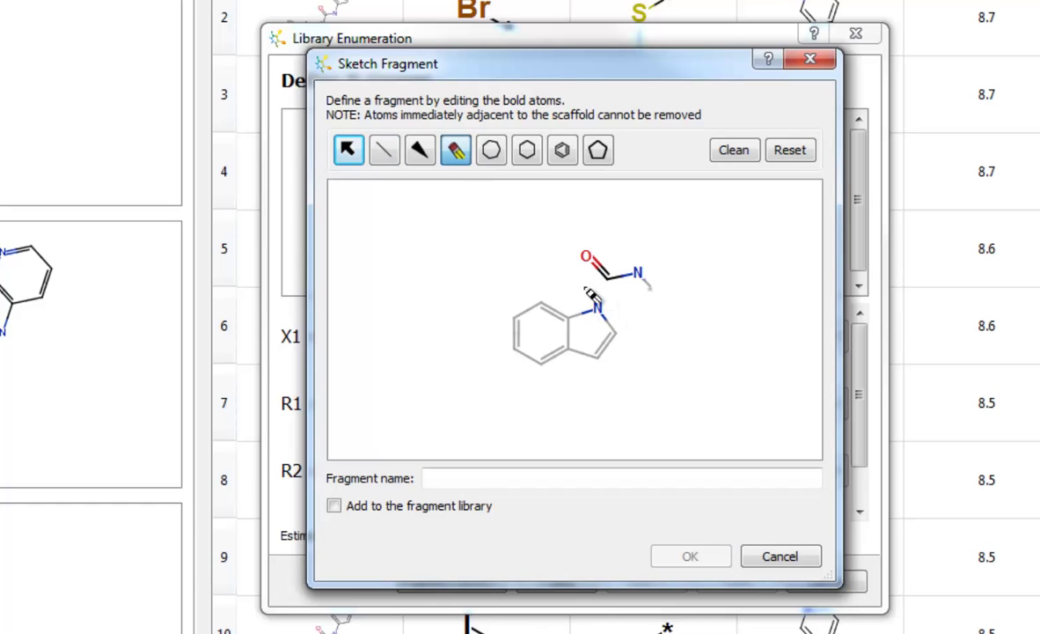
left_click(384, 161)
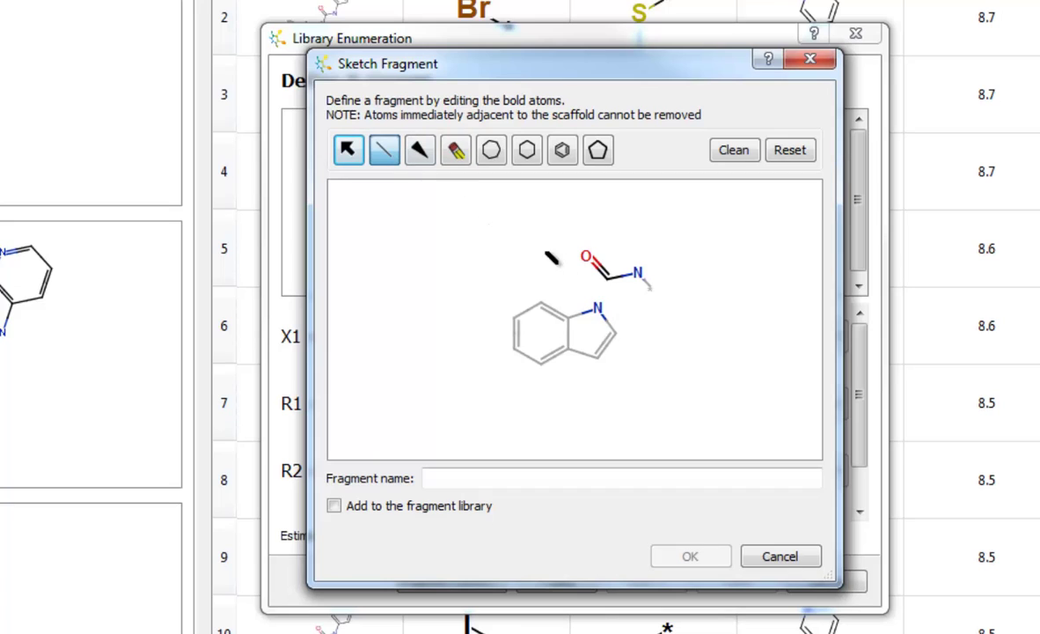
mouse_move(605, 278)
left_mouse_down()
mouse_move(582, 296)
mouse_move(597, 308)
left_mouse_up()
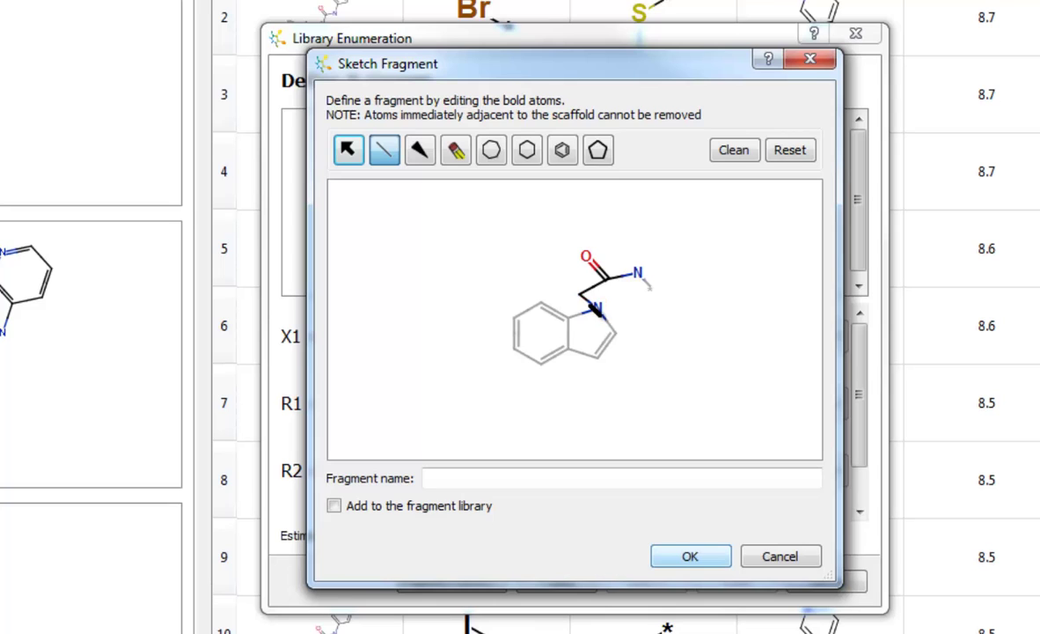
left_click(739, 160)
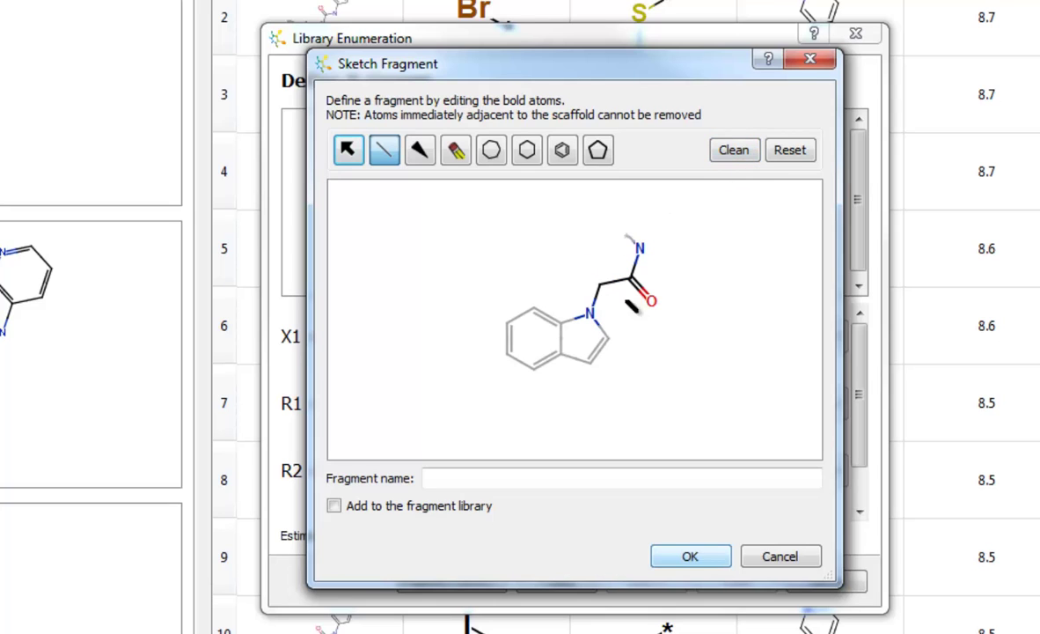
- Name the extended fragment "long linker" and add it to the X1 set
left_click(475, 476)
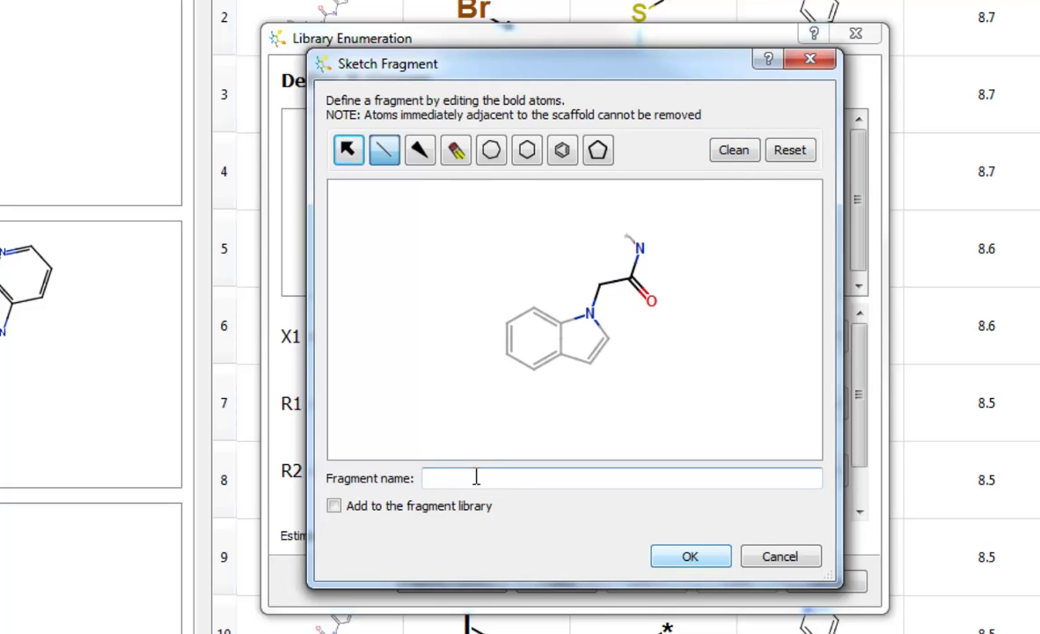
type("long linker")
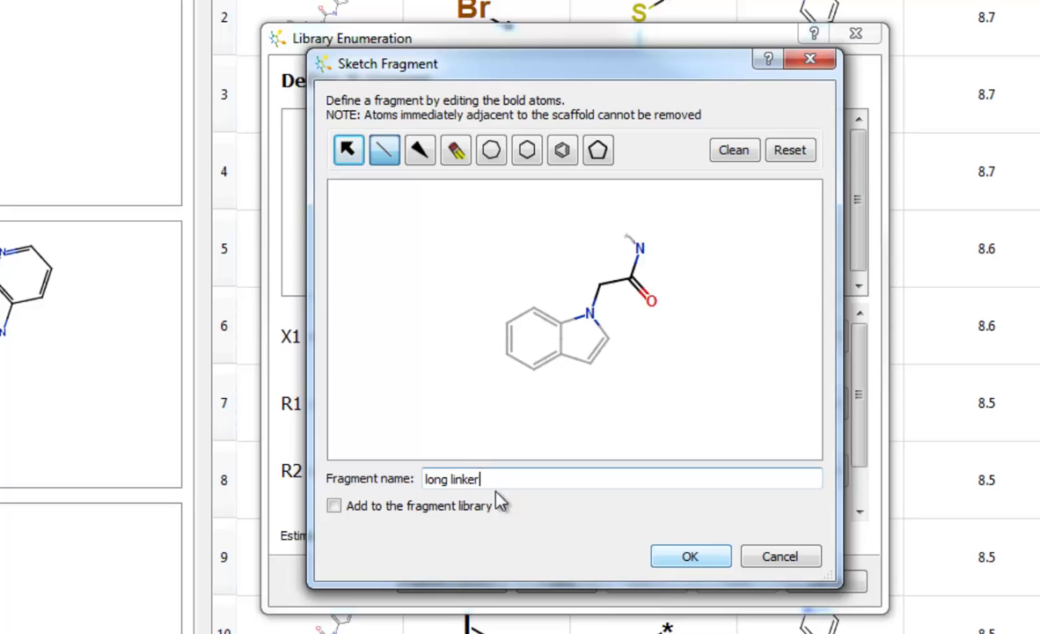
left_click(669, 558)
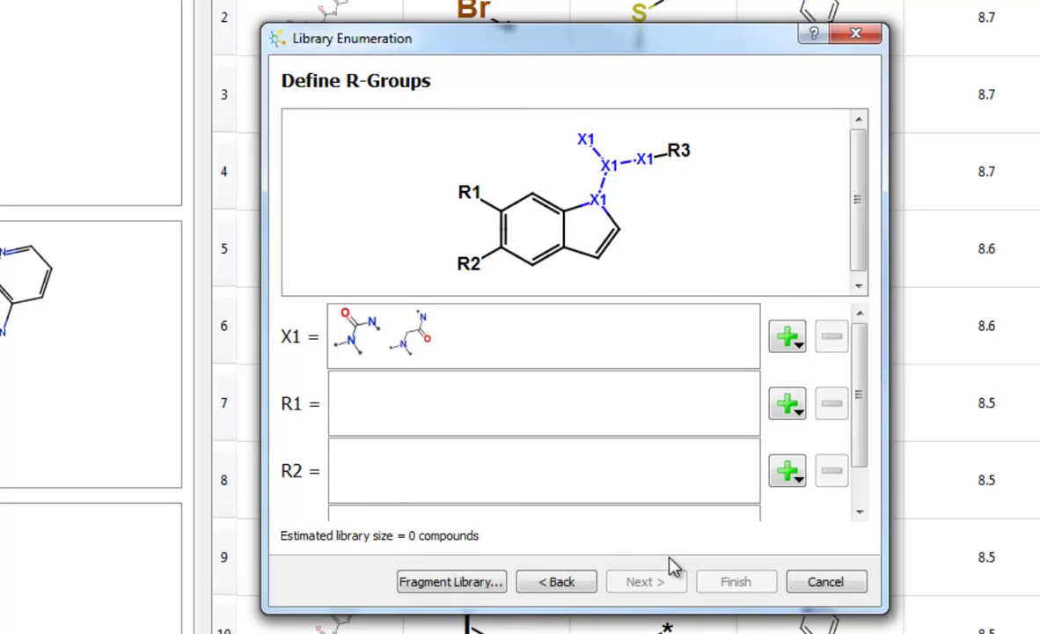
- Fill R1 with all existing fragments from the "FactorXa_inhibitors:Factor Xa series 1 R1" group
left_click(799, 410)
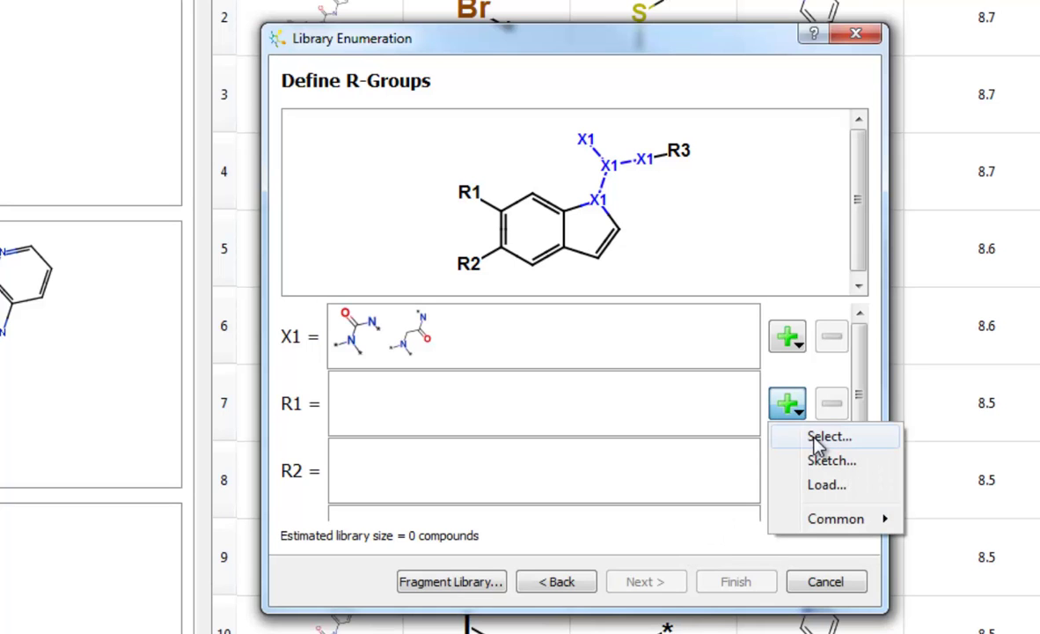
left_click(827, 436)
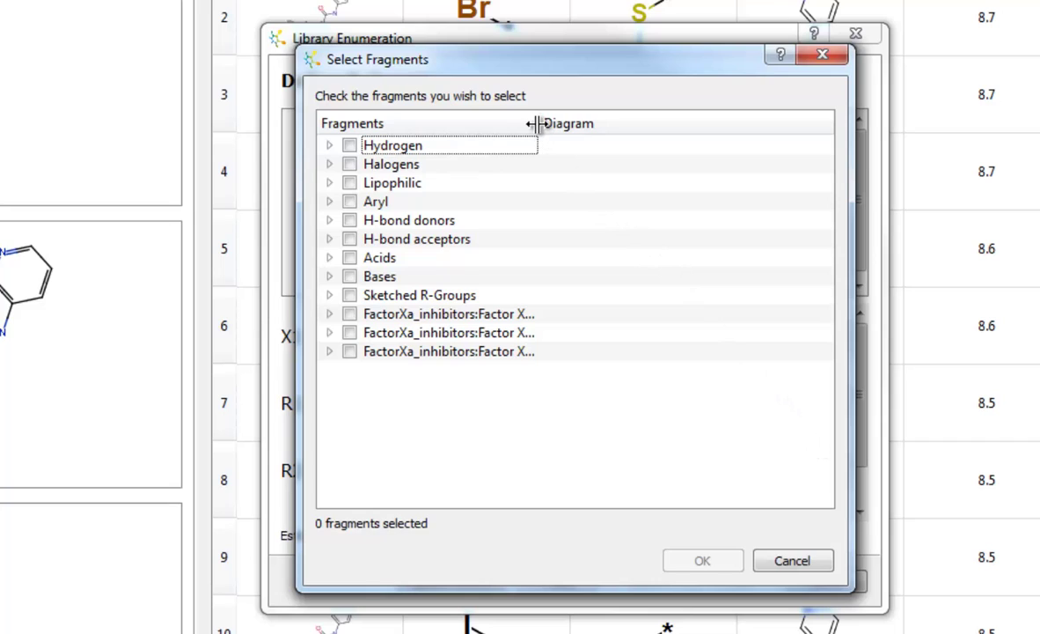
left_click_drag(538, 123, 618, 126)
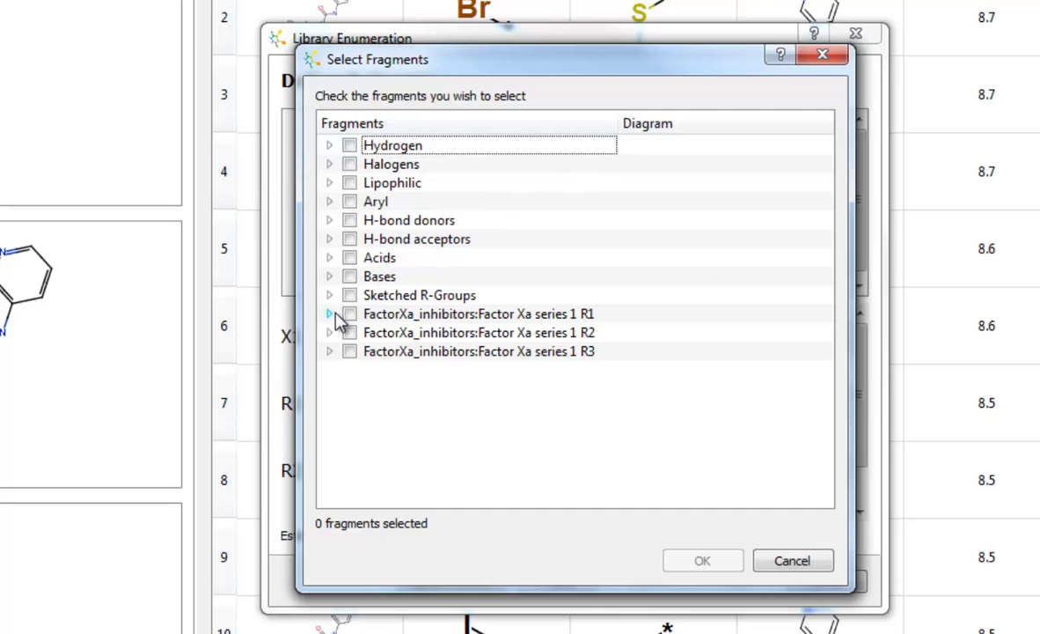
left_click(330, 314)
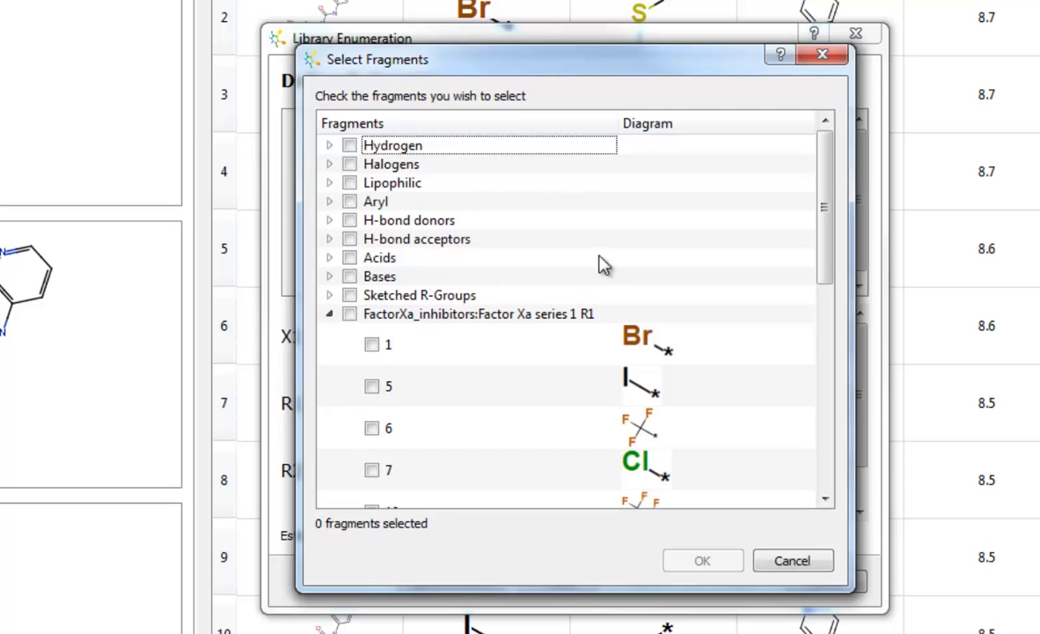
left_click_drag(823, 223, 819, 324)
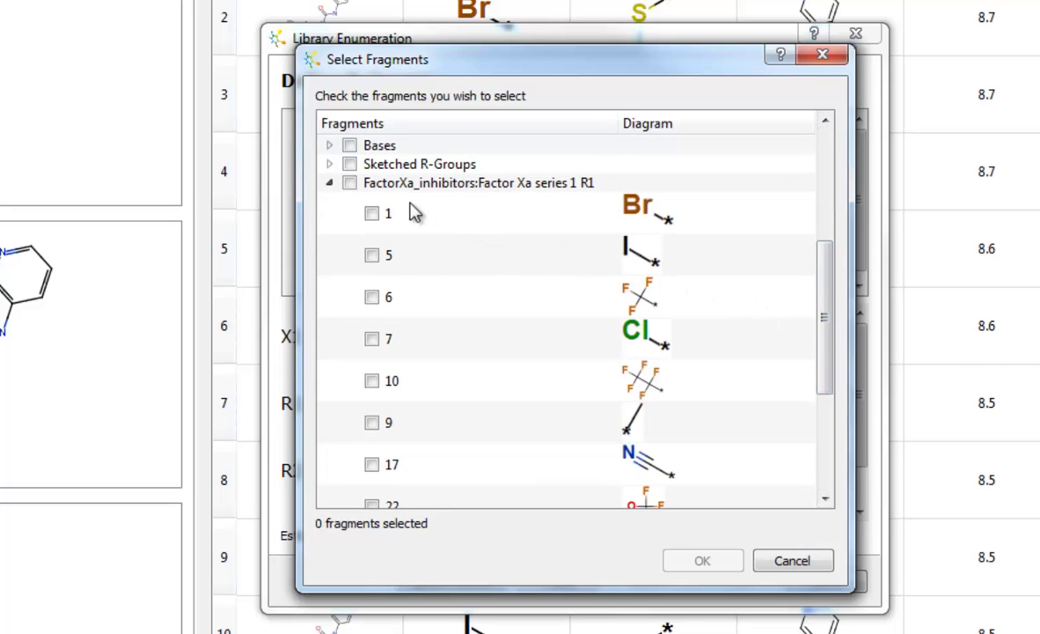
left_click(351, 185)
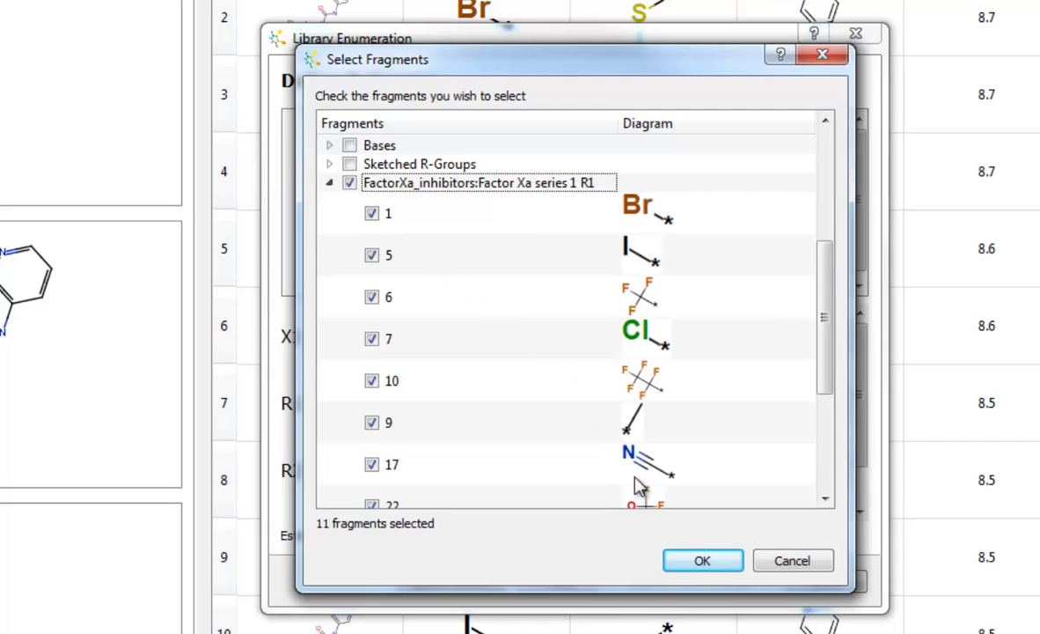
left_click(700, 561)
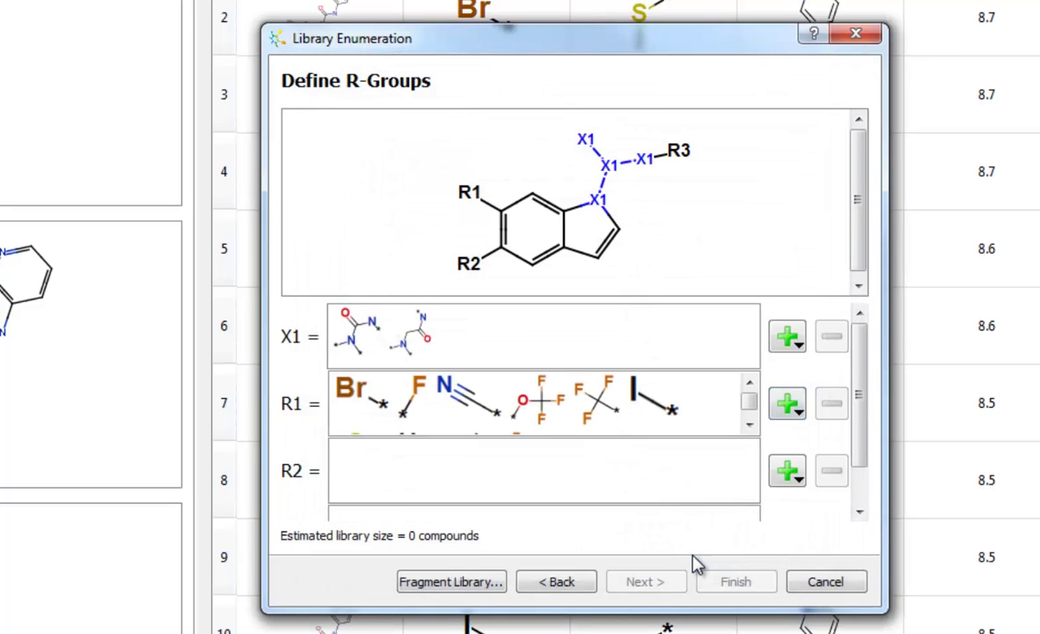
- Fill R2 with only the fragments from the "FactorXa_inhibitors:Factor Xa series 1 R2" group, deselecting the R1 group
left_click(787, 474)
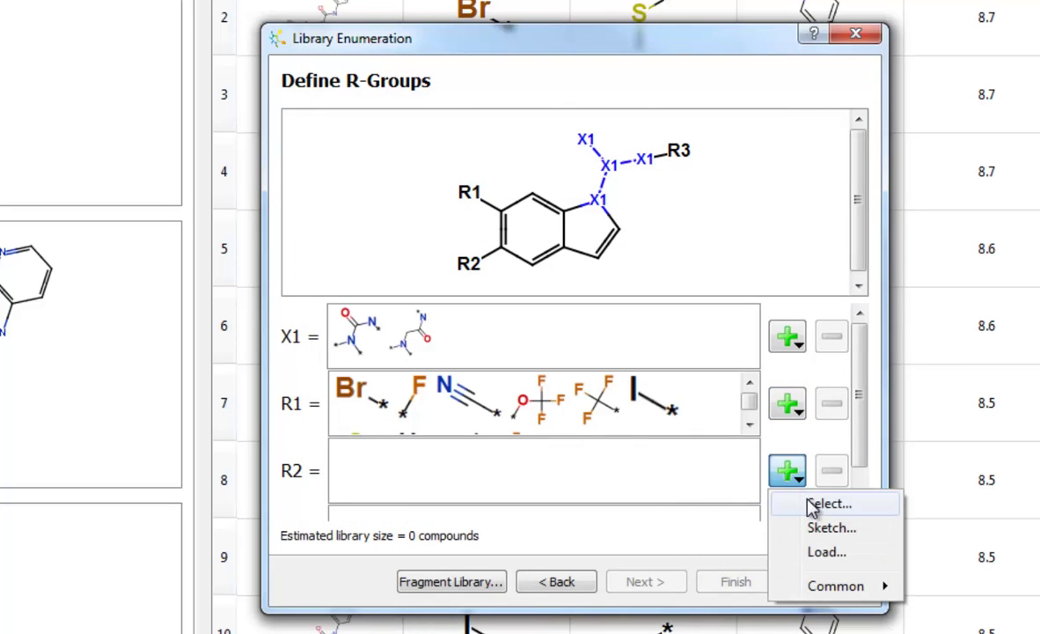
left_click(811, 504)
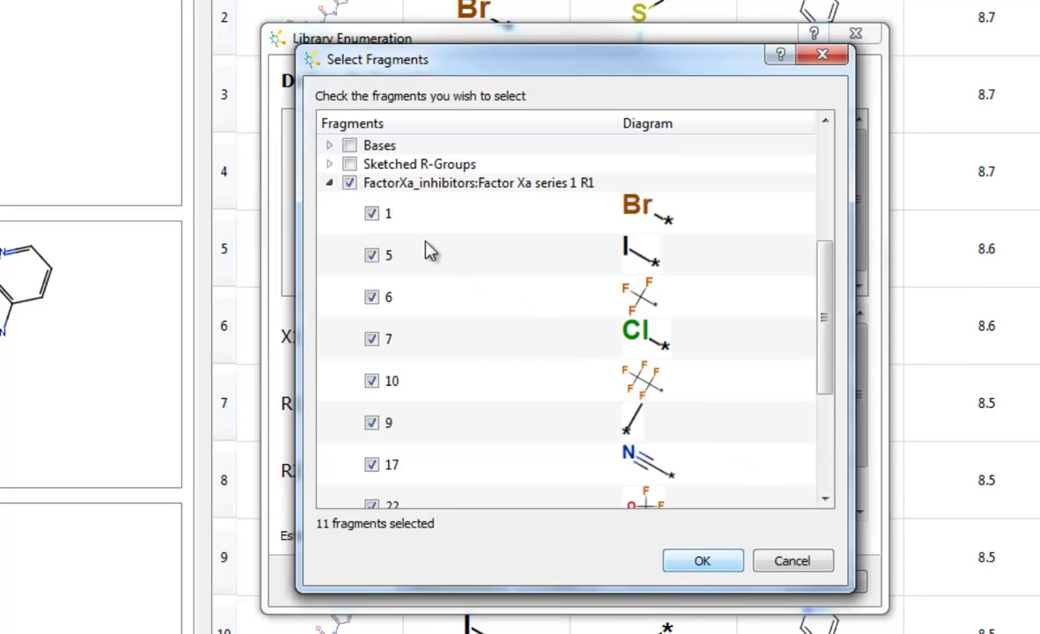
left_click(328, 184)
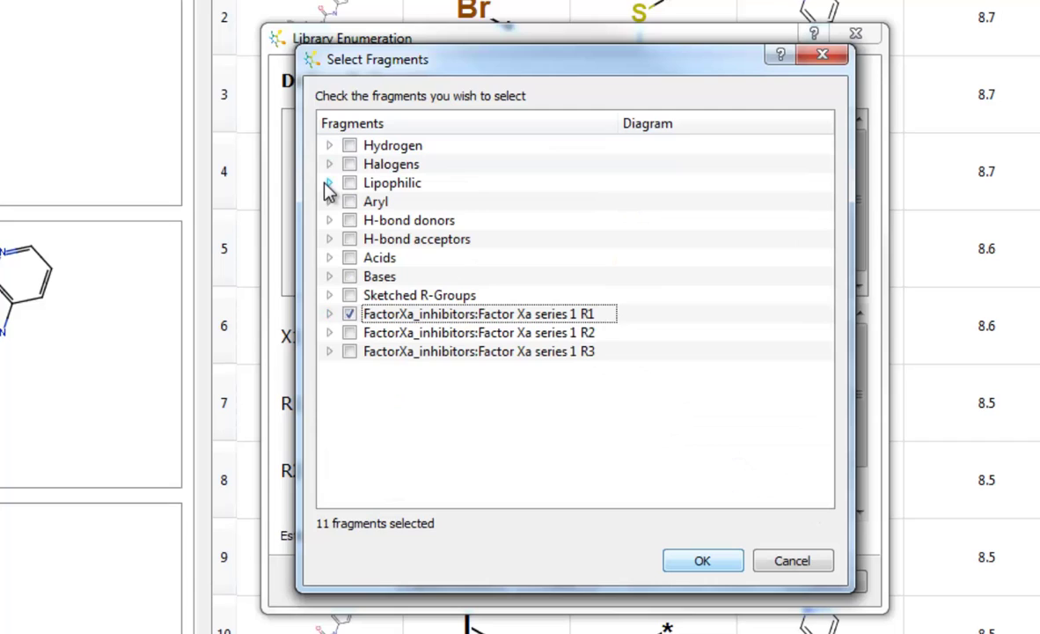
left_click(350, 314)
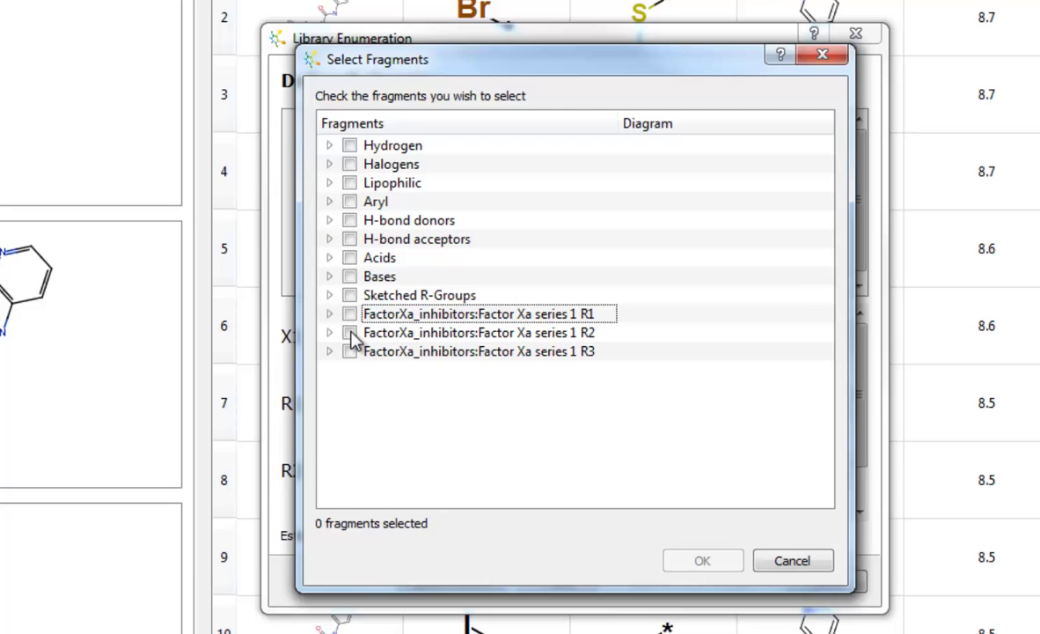
left_click(350, 333)
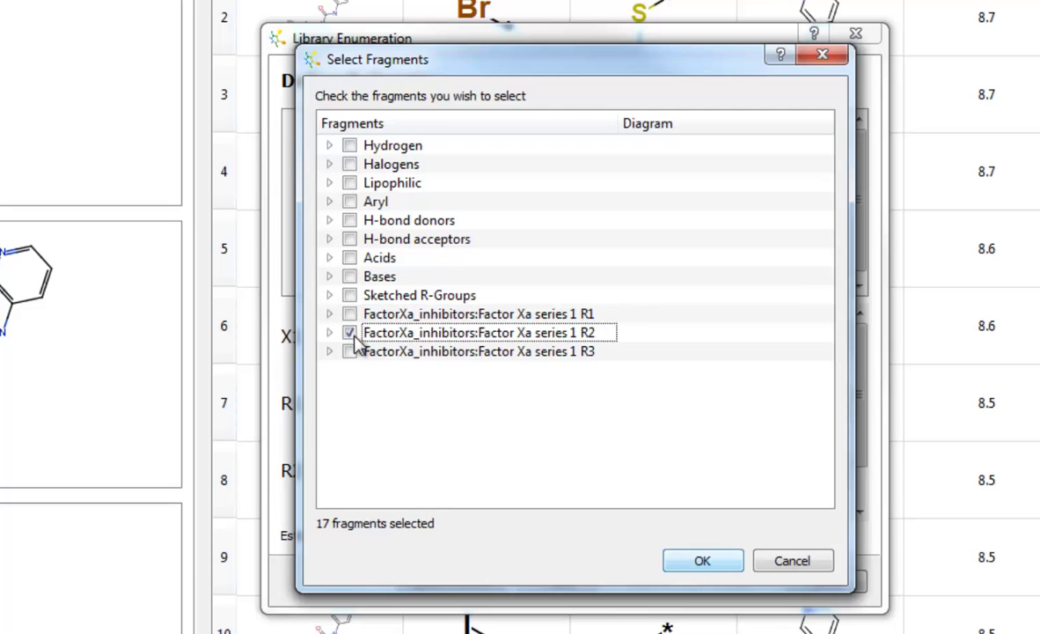
left_click(693, 561)
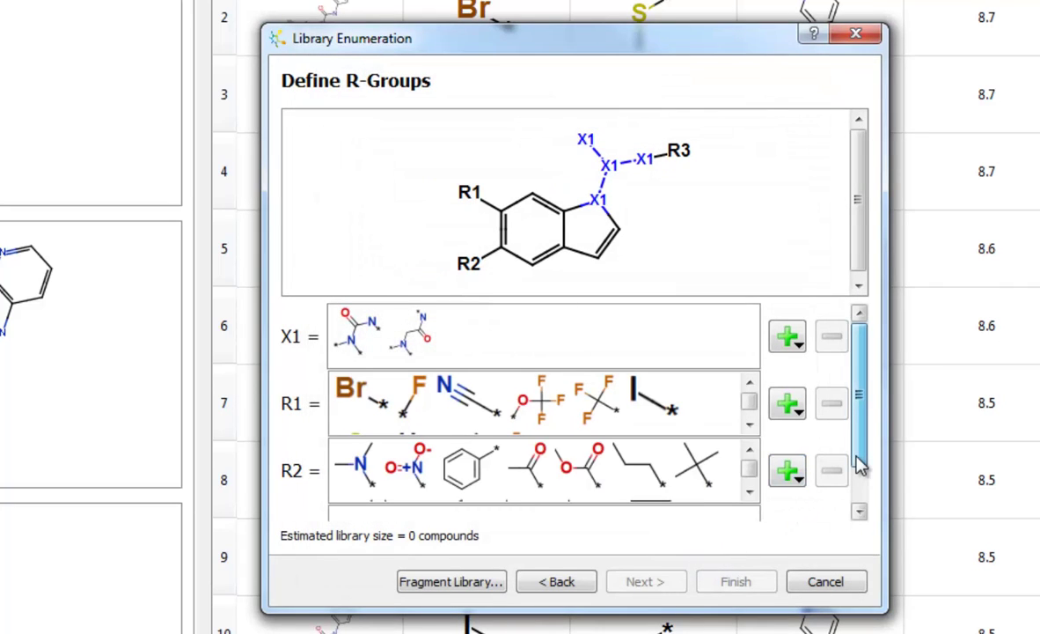
- Fill R3 with only the pyridine fragment from the "FactorXa_inhibitors:Factor Xa series 1 R3" group, deselecting the R2 group
left_click_drag(858, 465, 858, 516)
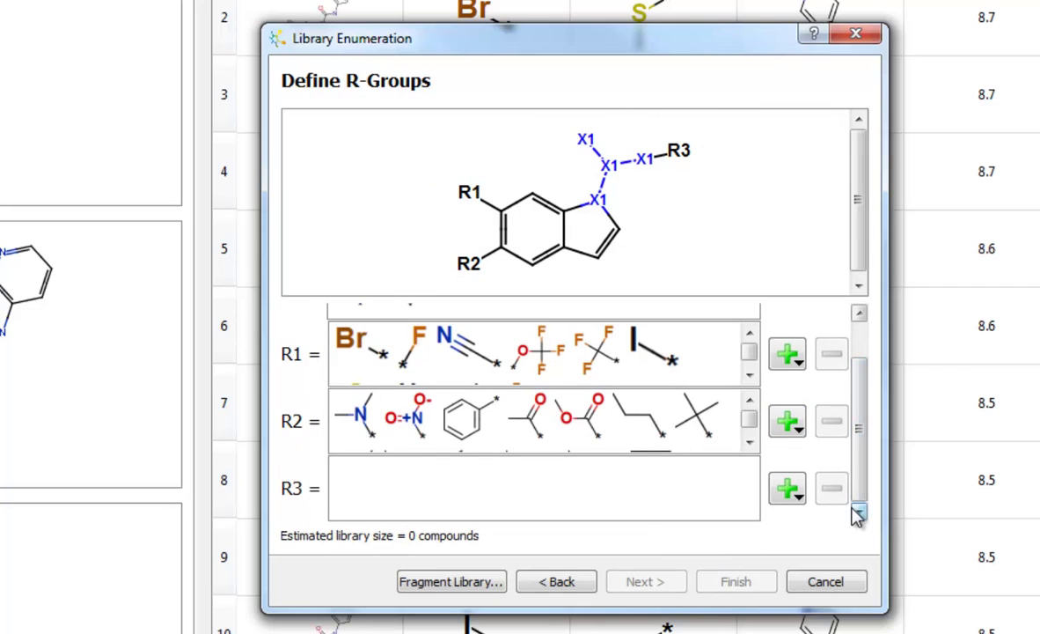
left_click(792, 496)
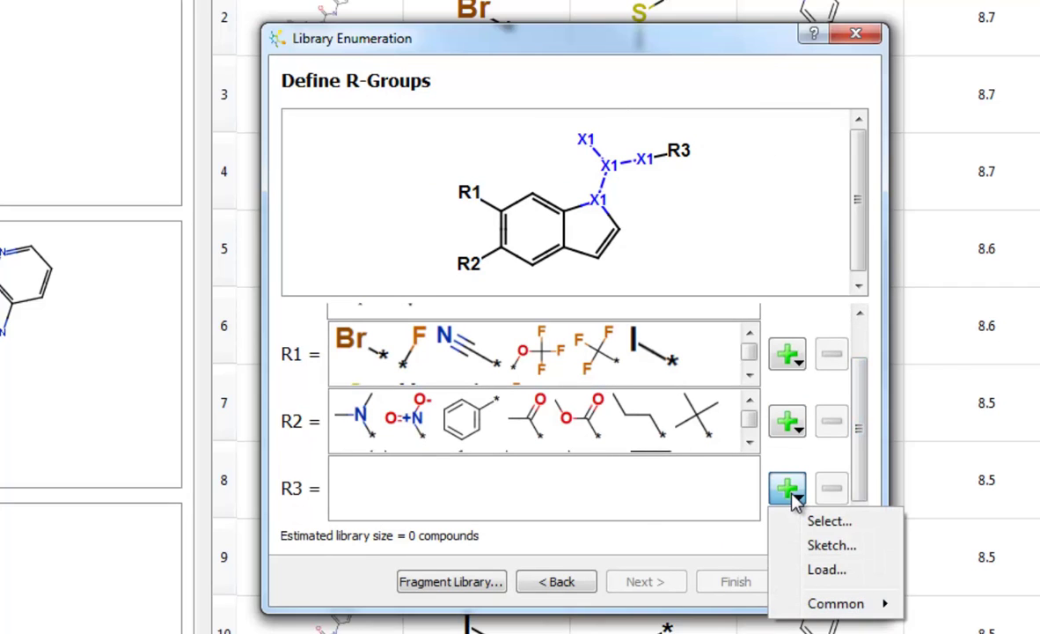
left_click(828, 523)
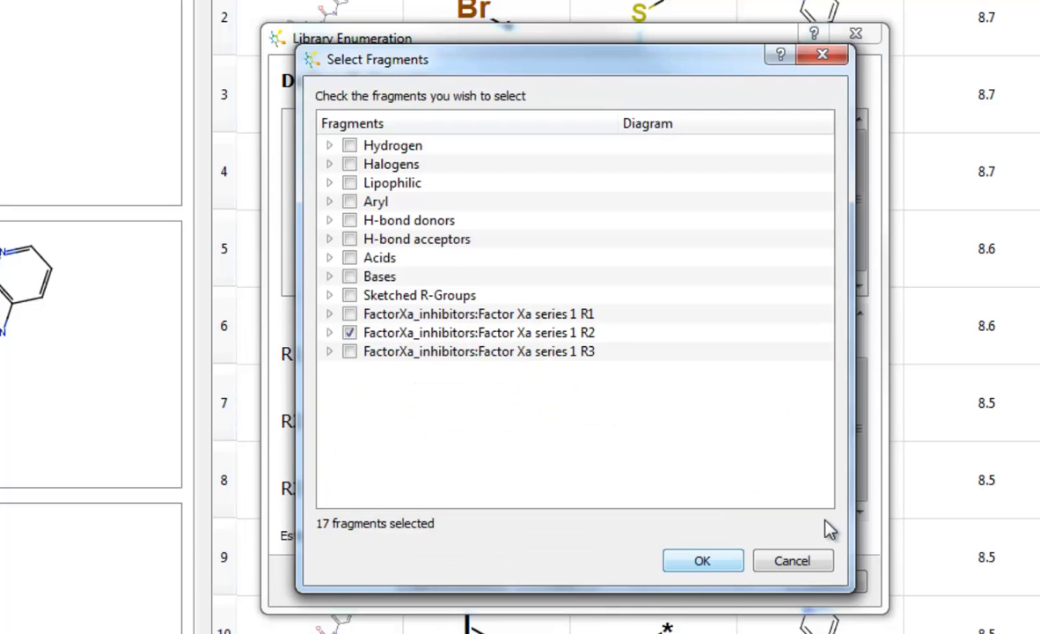
left_click(349, 333)
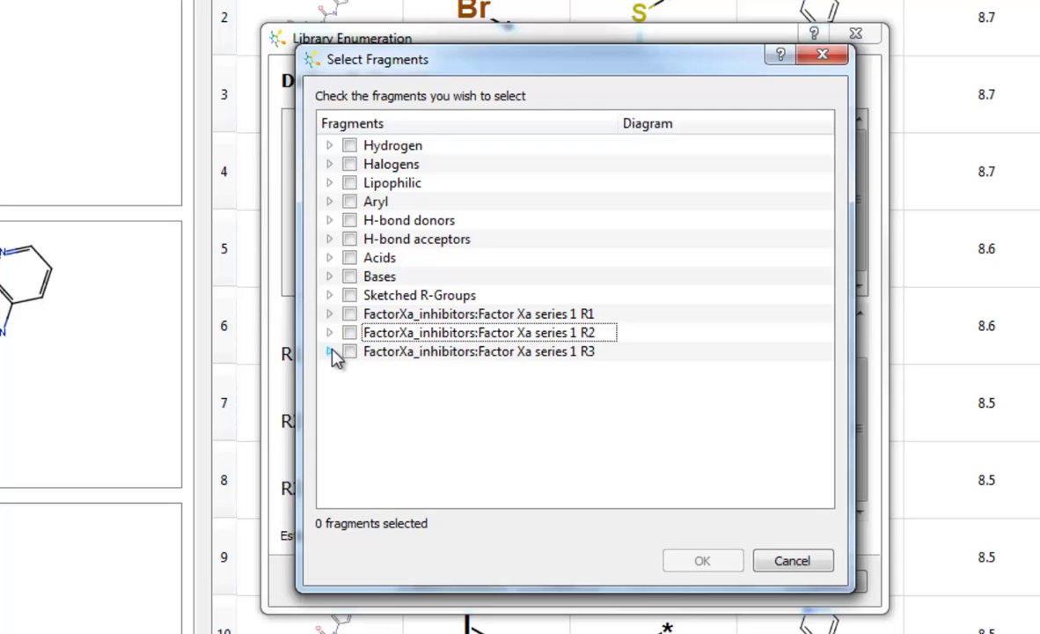
left_click(331, 351)
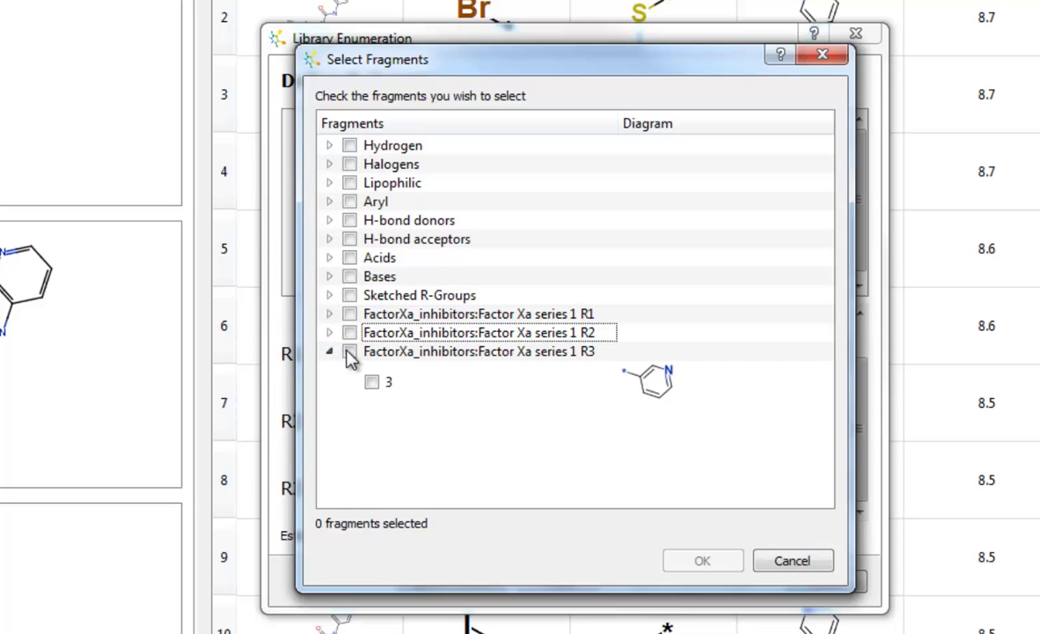
left_click(350, 353)
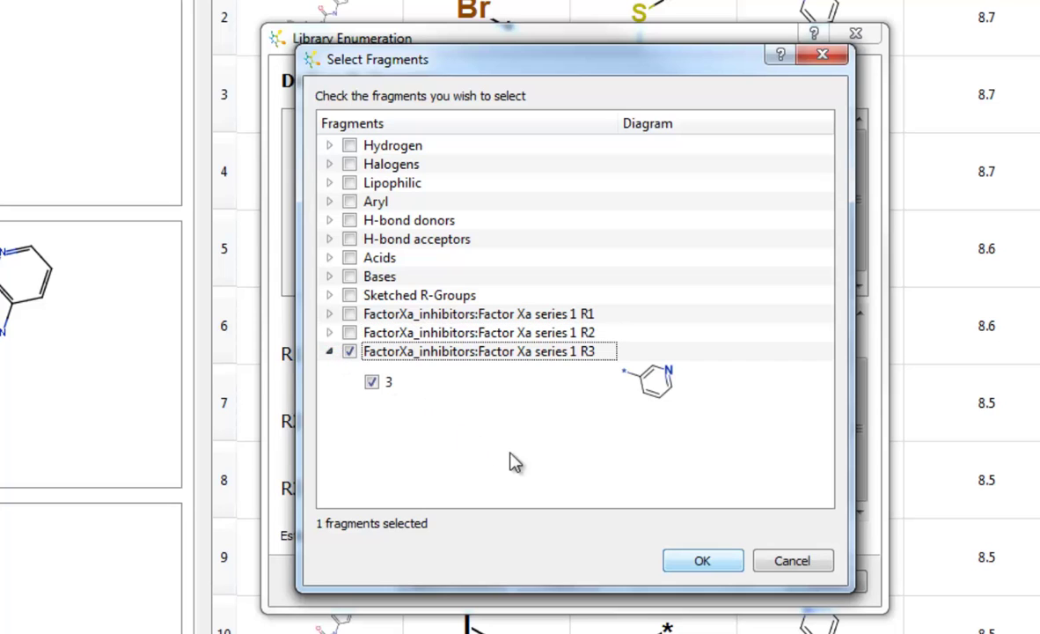
left_click(707, 564)
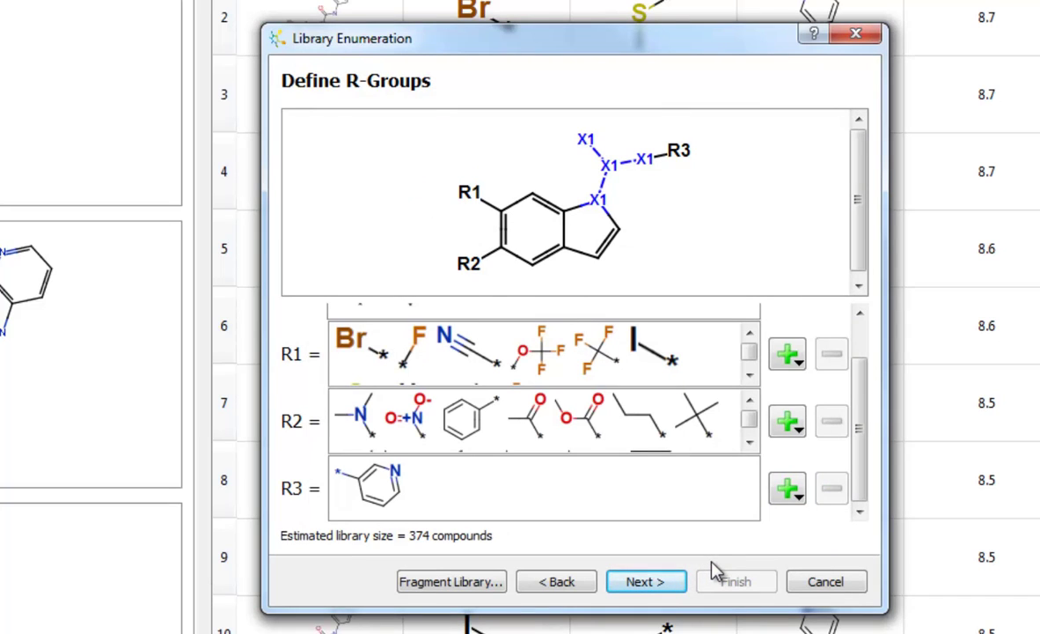
- Start a sketched R3 fragment with a benzene ring joined by a single bond to the attachment atom
left_click(792, 500)
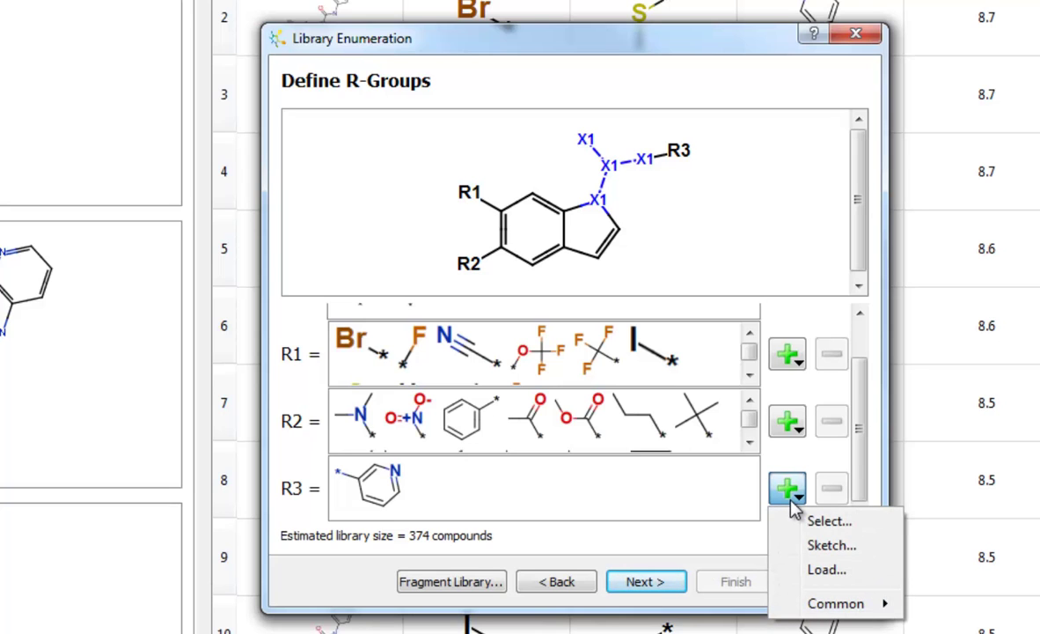
left_click(827, 547)
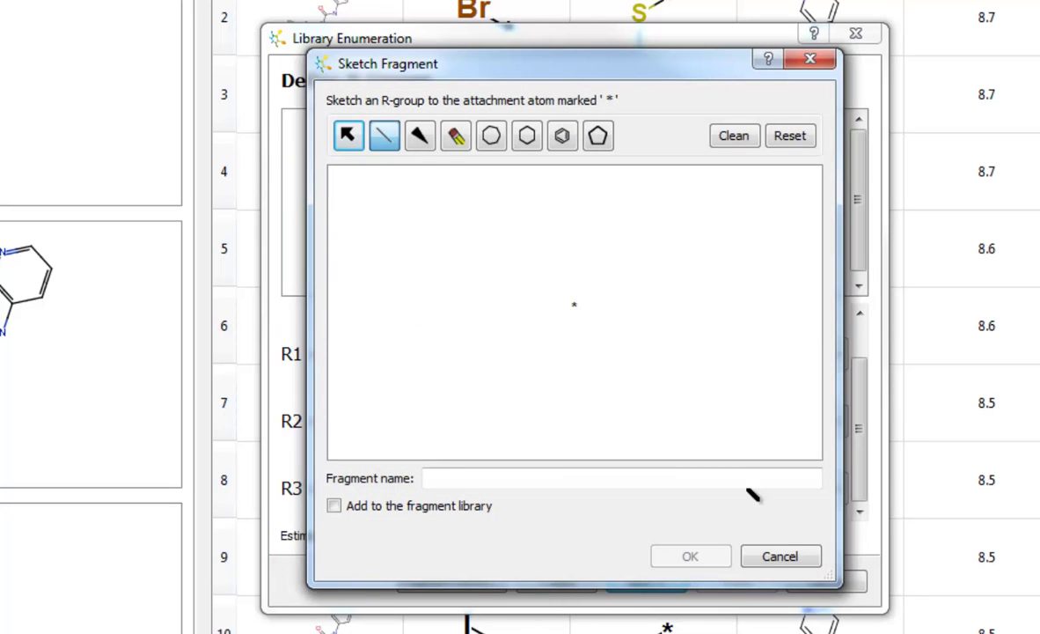
left_click(393, 148)
left_click_drag(577, 303, 578, 333)
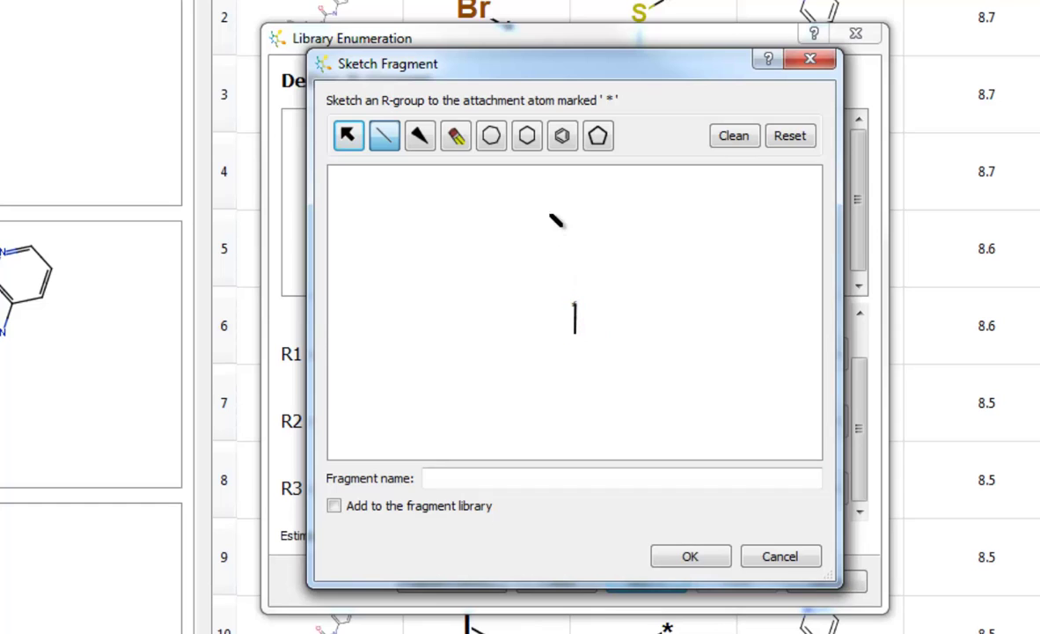
left_click(563, 144)
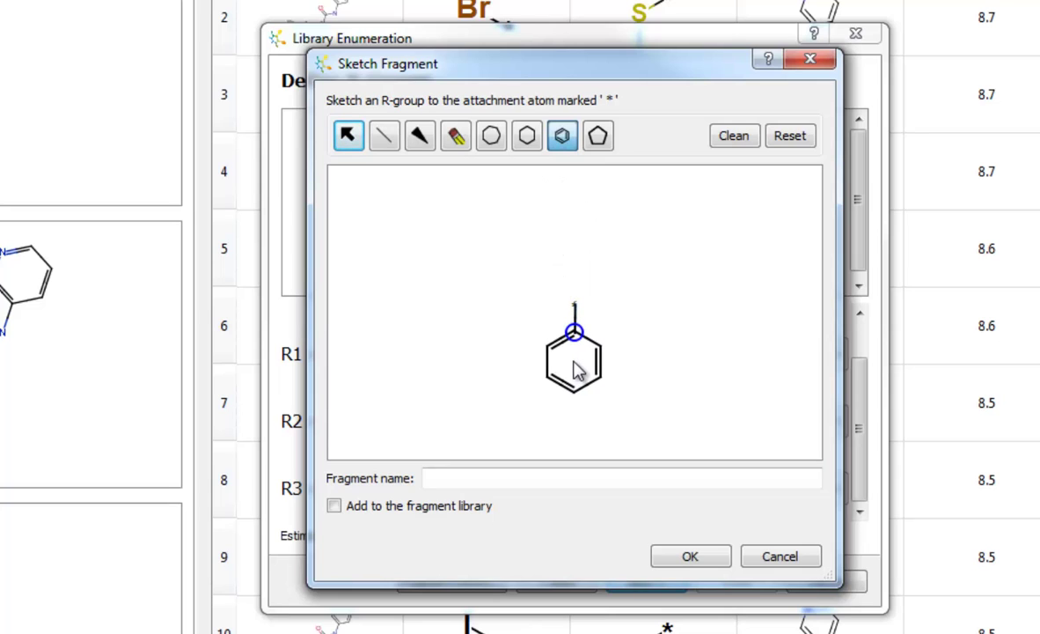
left_click(576, 370)
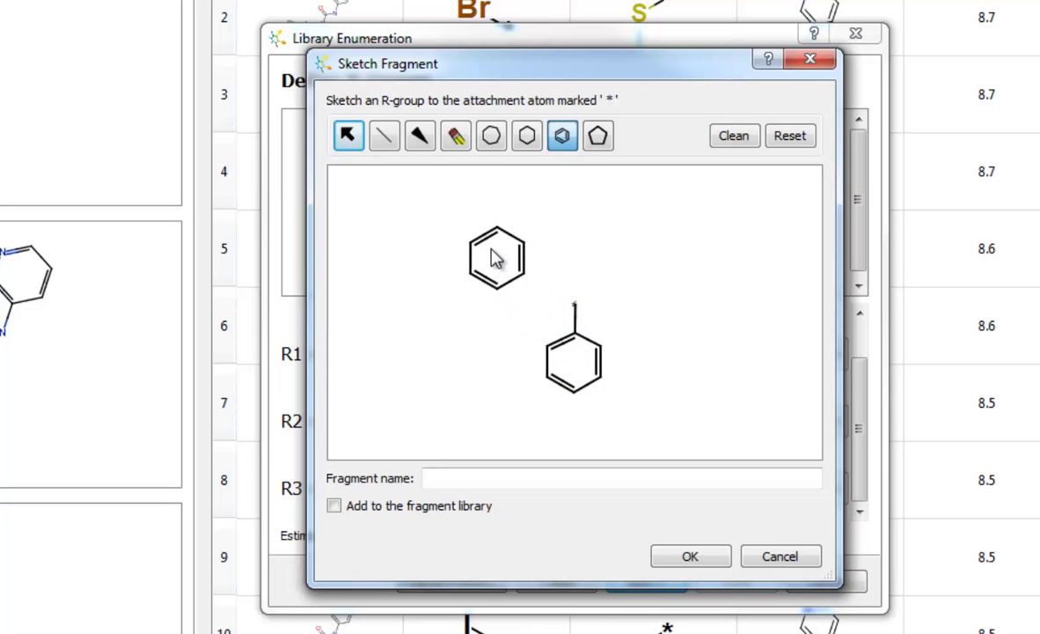
- Add a chlorine to the benzene ring opposite the attachment atom and accept the R3 fragment under the name 4-chloro-phenyl
left_click(393, 151)
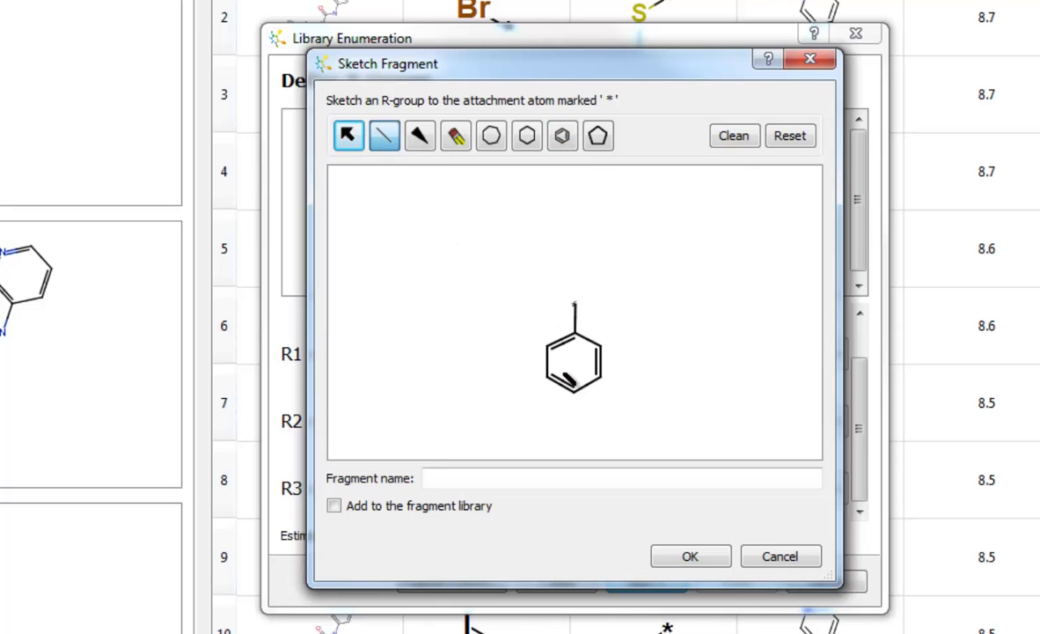
left_click(574, 394)
key("c")
key("l")
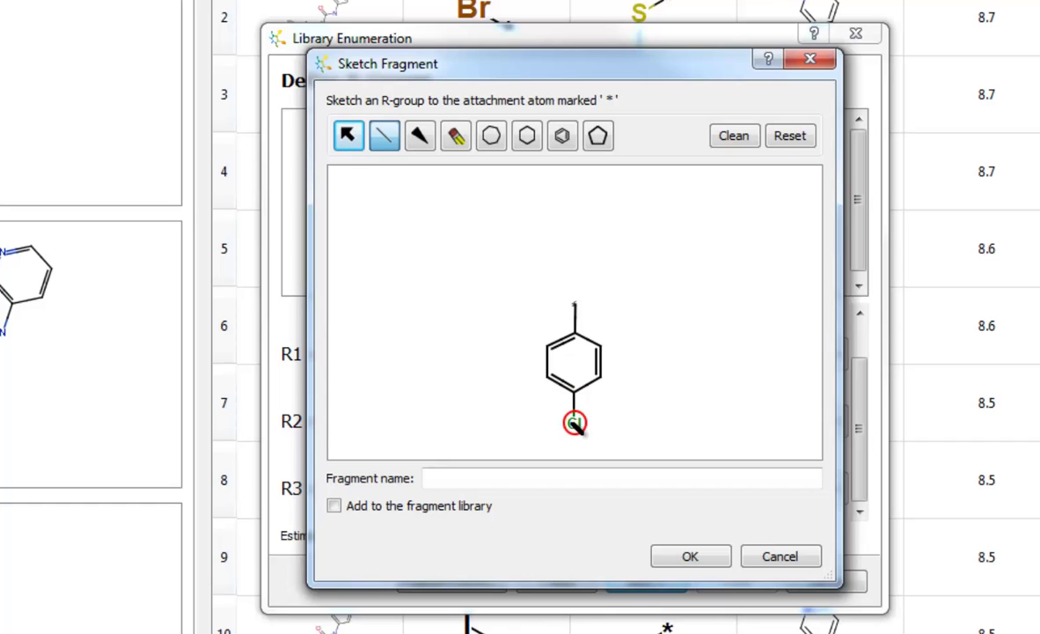
left_click(465, 475)
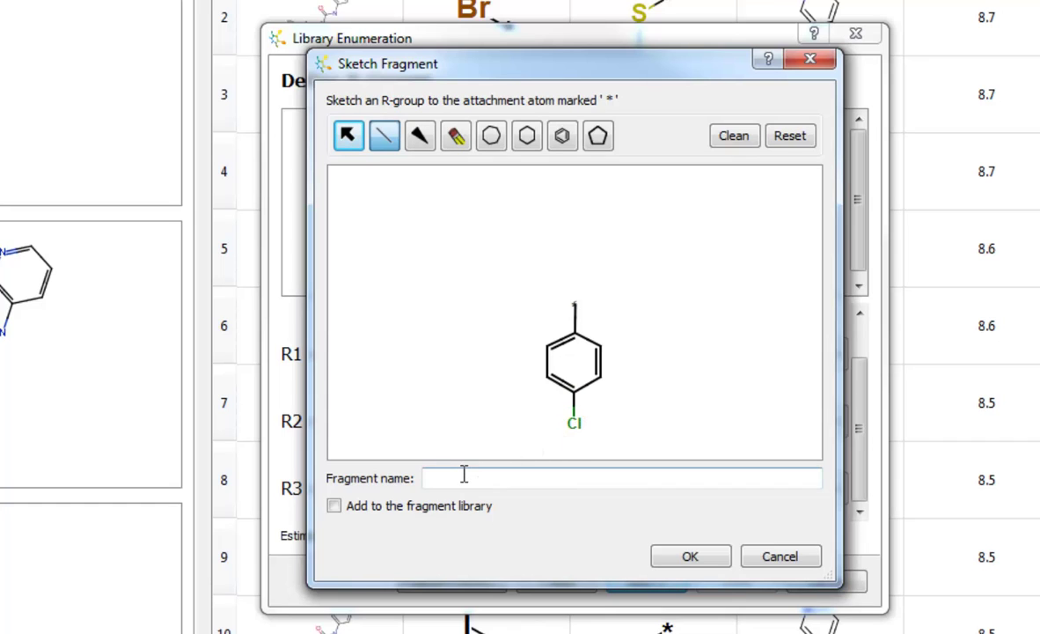
type("4-chloro-phenyl")
left_click(673, 560)
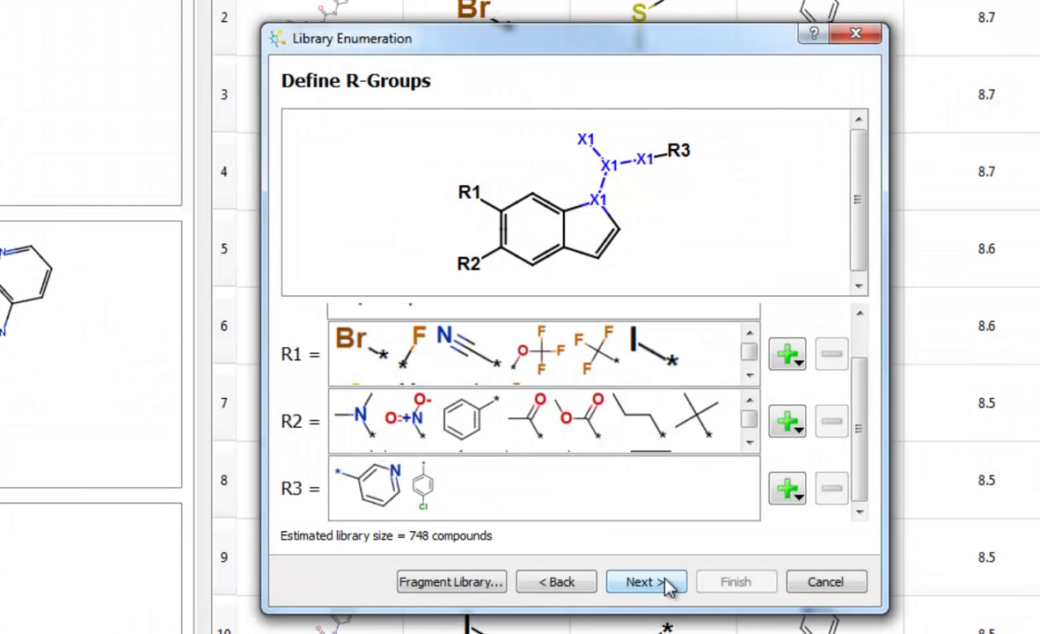
- Accept the R-group definitions and enable compound selection by property, favouring compounds with low logP
left_click(667, 584)
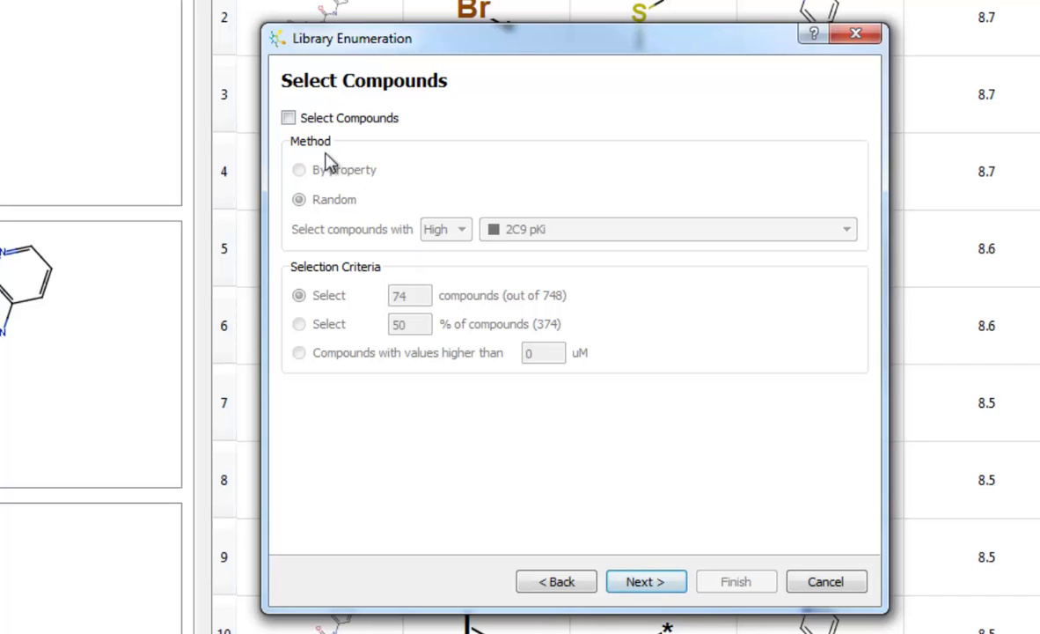
left_click(289, 120)
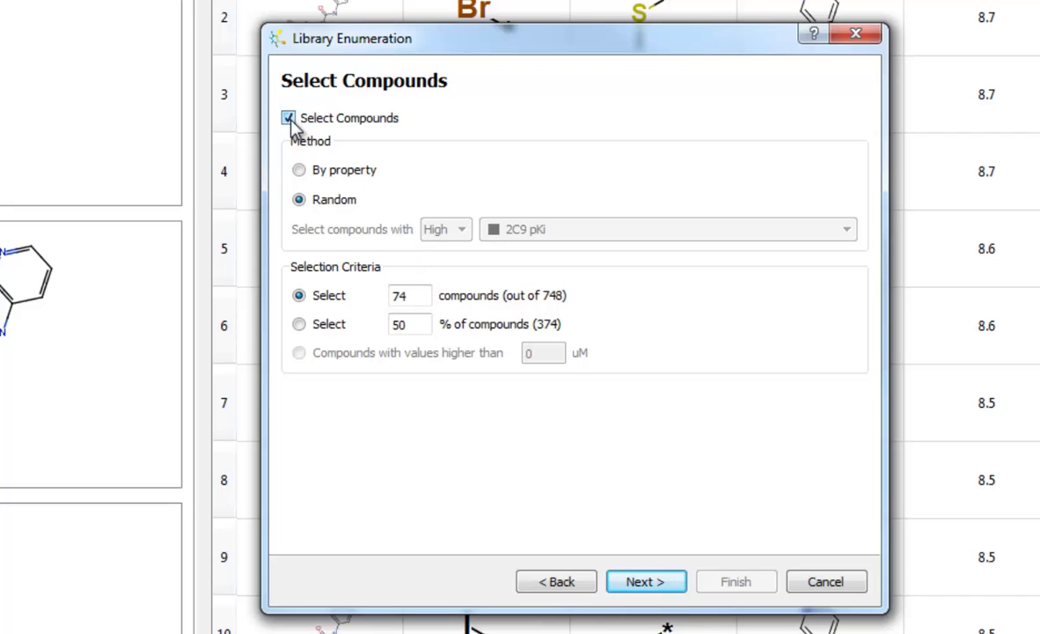
left_click(300, 170)
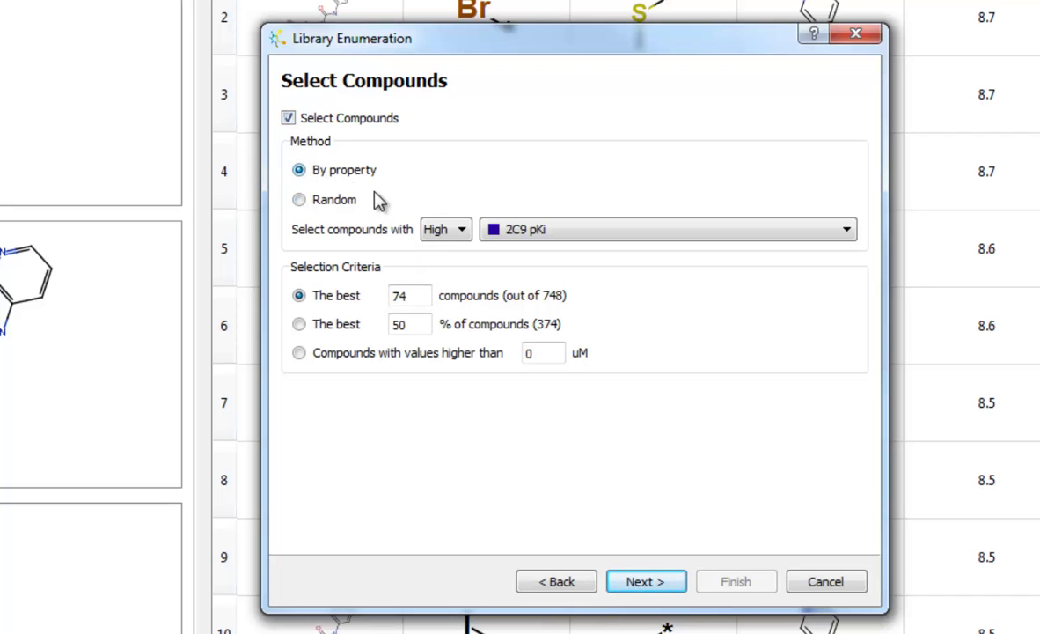
left_click(435, 227)
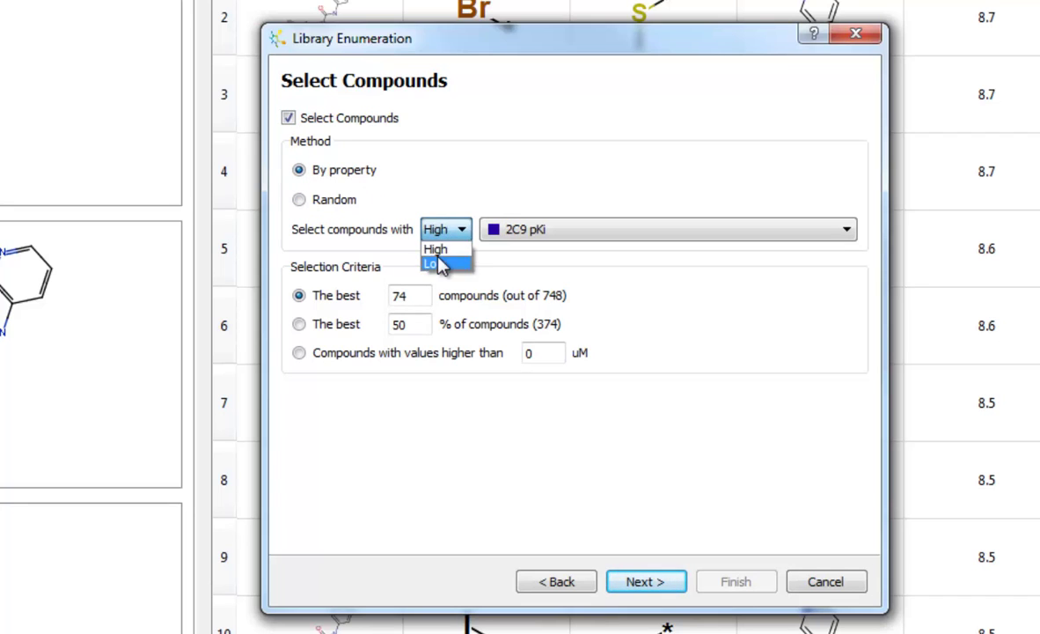
left_click(437, 263)
left_click(545, 235)
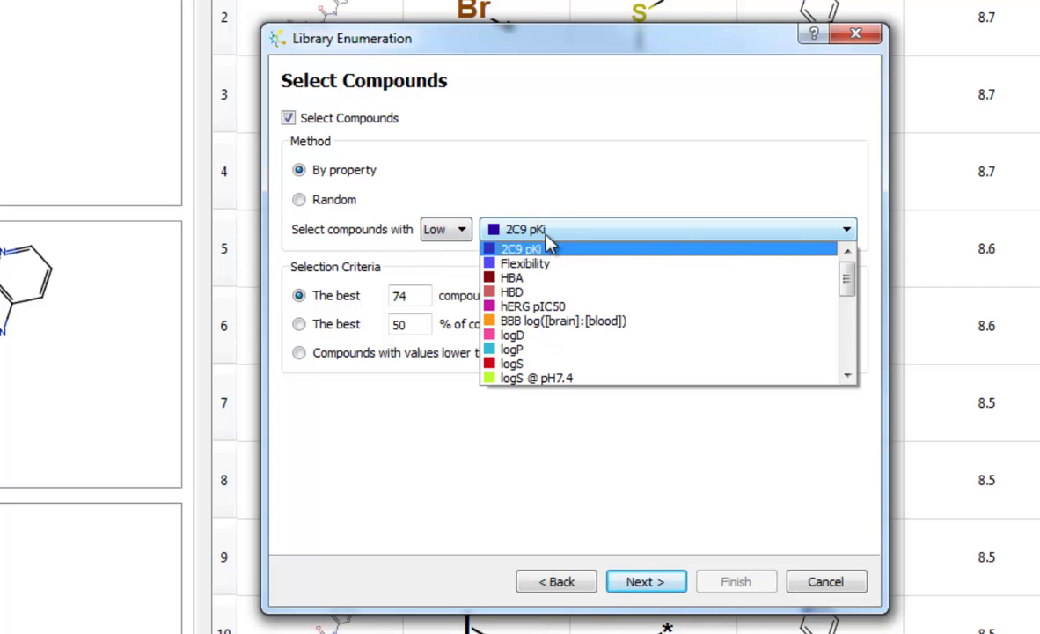
left_click(532, 352)
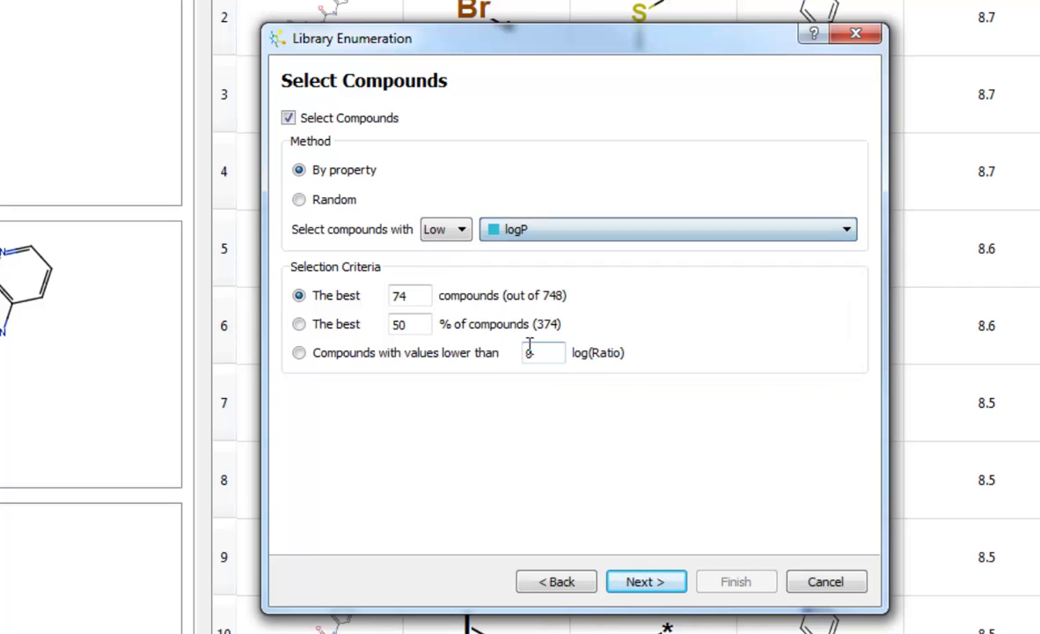
- Limit the compound selection to the best 100 compounds
left_click(428, 296)
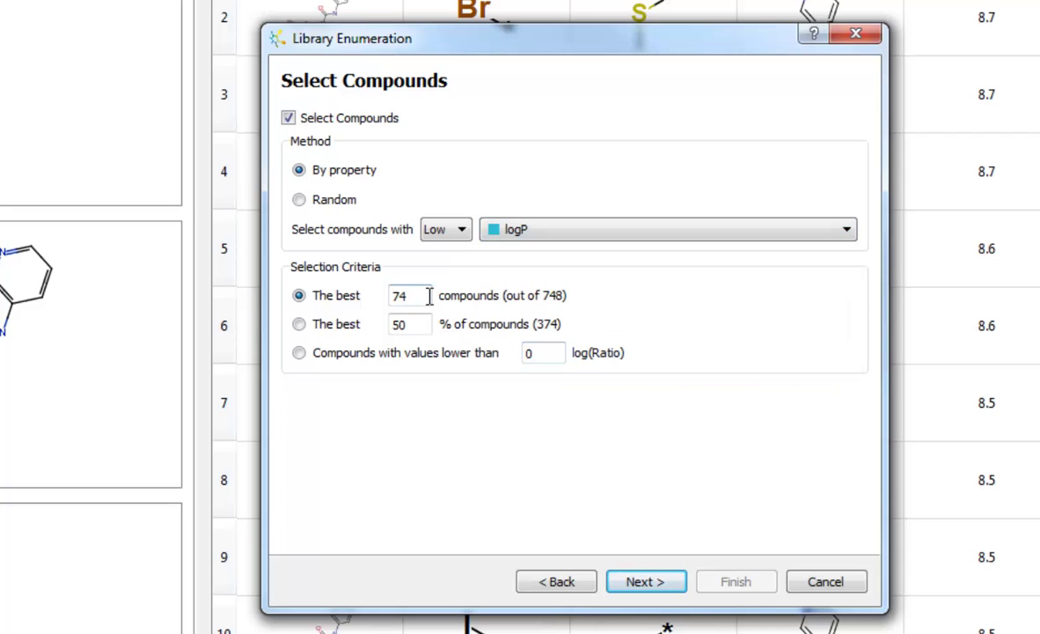
key("BackSpace")
key("BackSpace")
type("100")
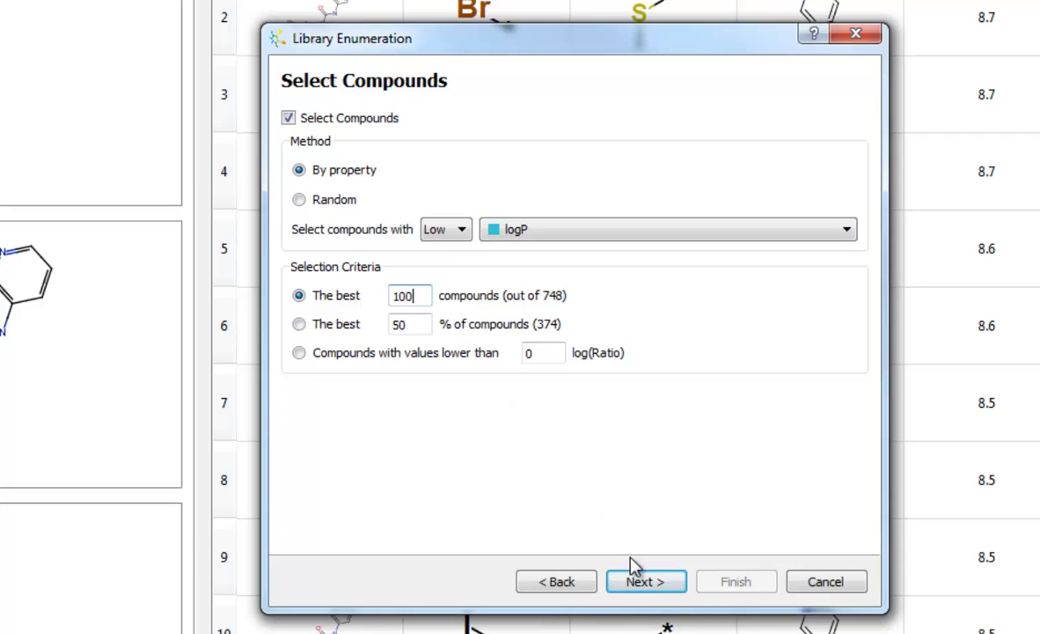
- Name the data set "My new library" and generate the enumerated library
left_click(649, 582)
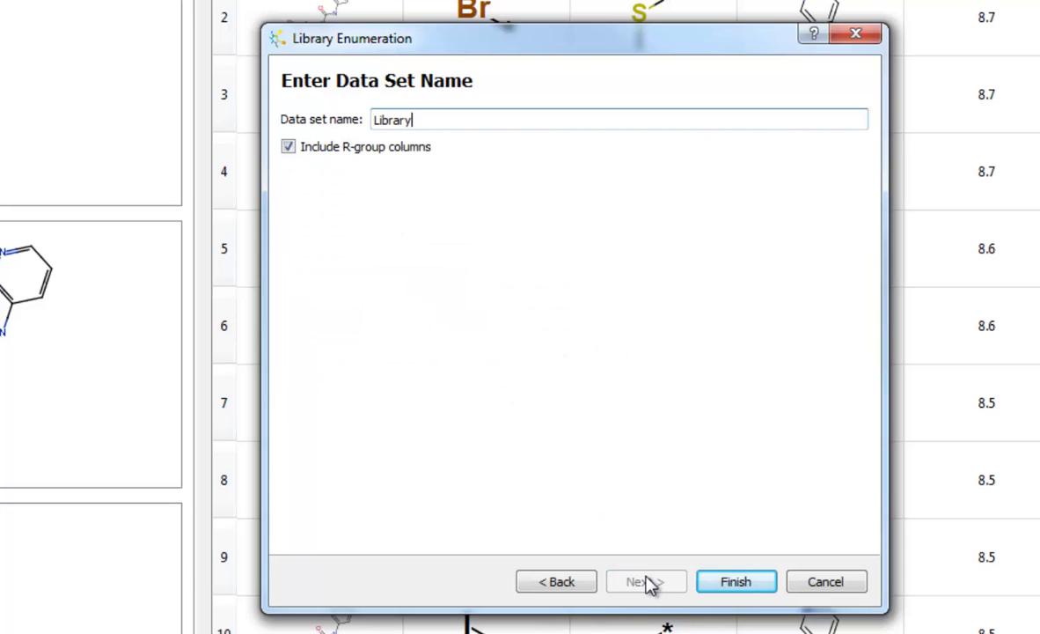
left_click_drag(424, 120, 364, 121)
type("My new library")
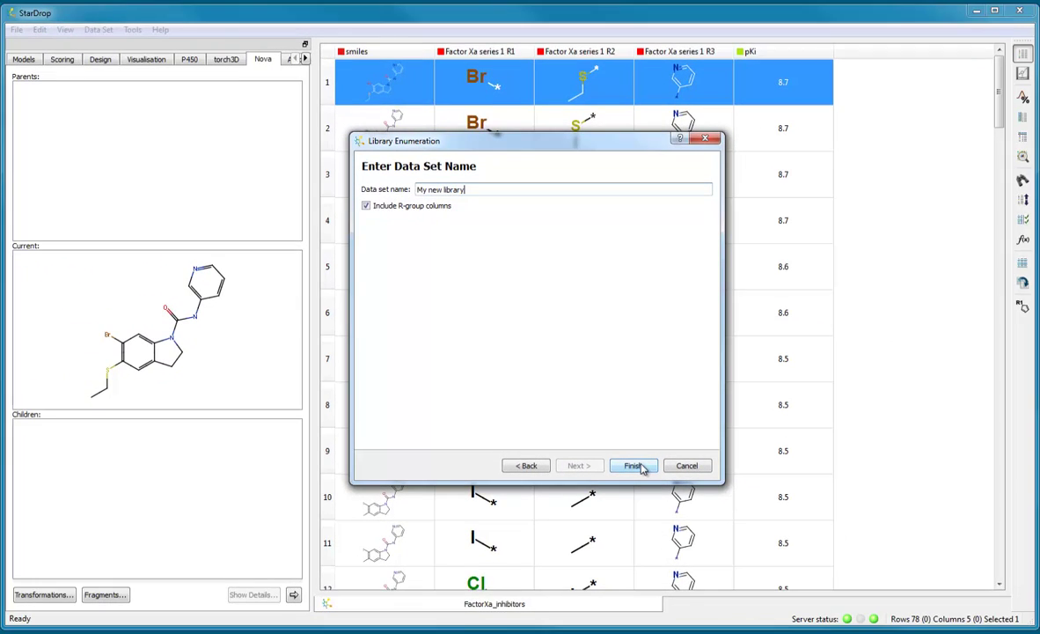
left_click(634, 466)
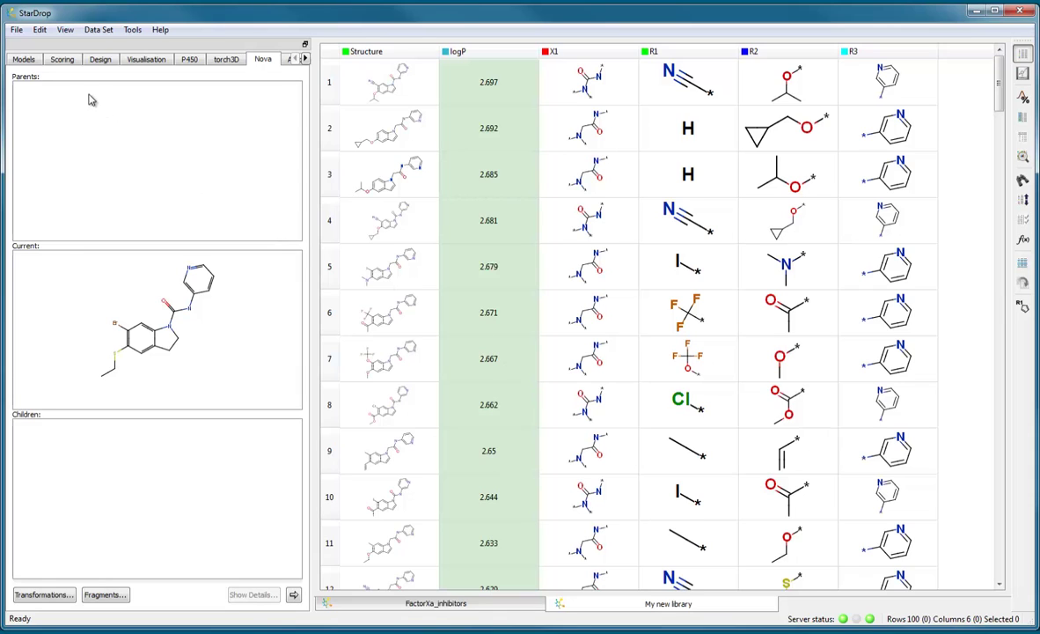
- Run all models in the StarDrop group on the new library
left_click(24, 60)
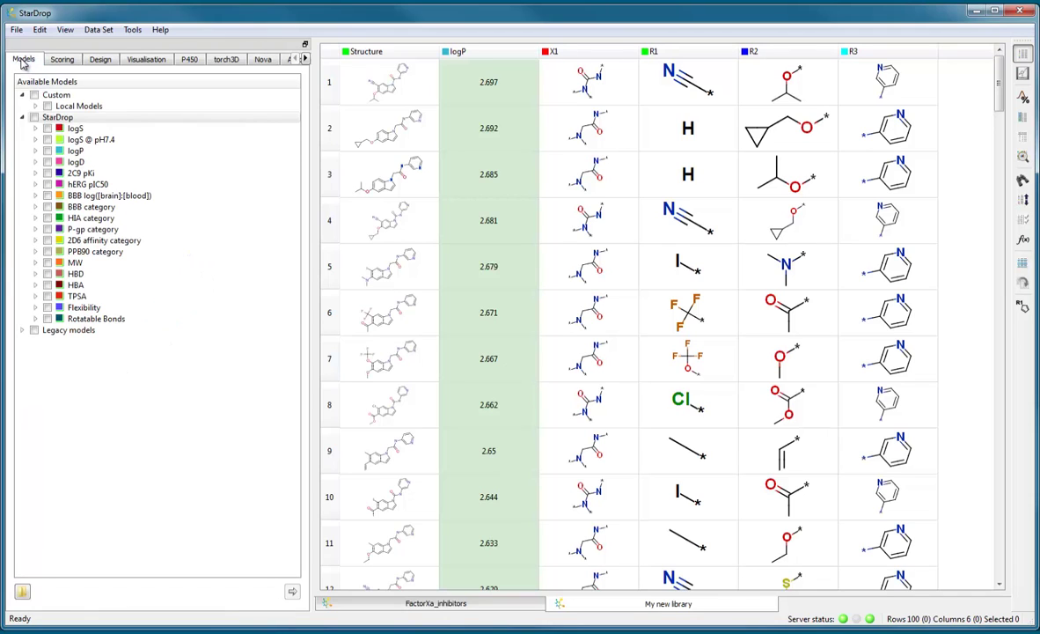
left_click(34, 119)
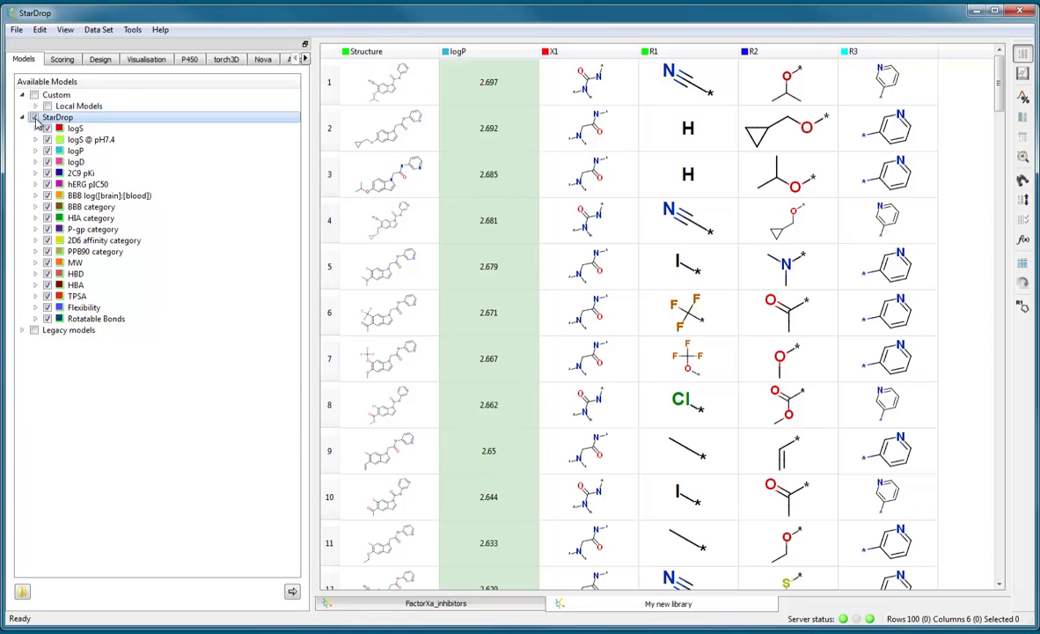
left_click(293, 593)
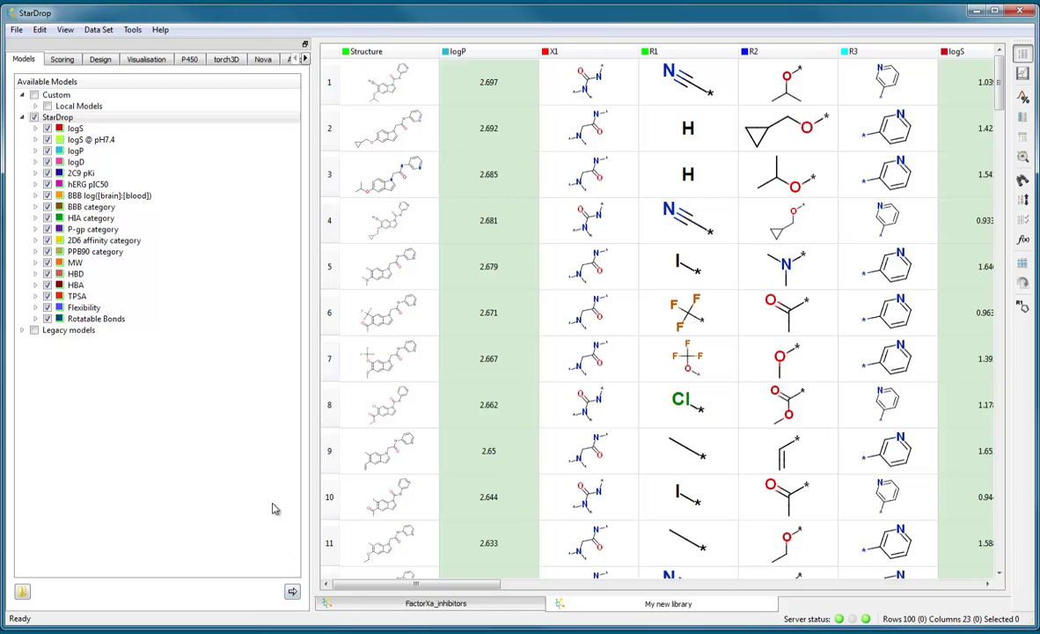
- Plot the library's R1 groups against its R2 groups
left_click(148, 59)
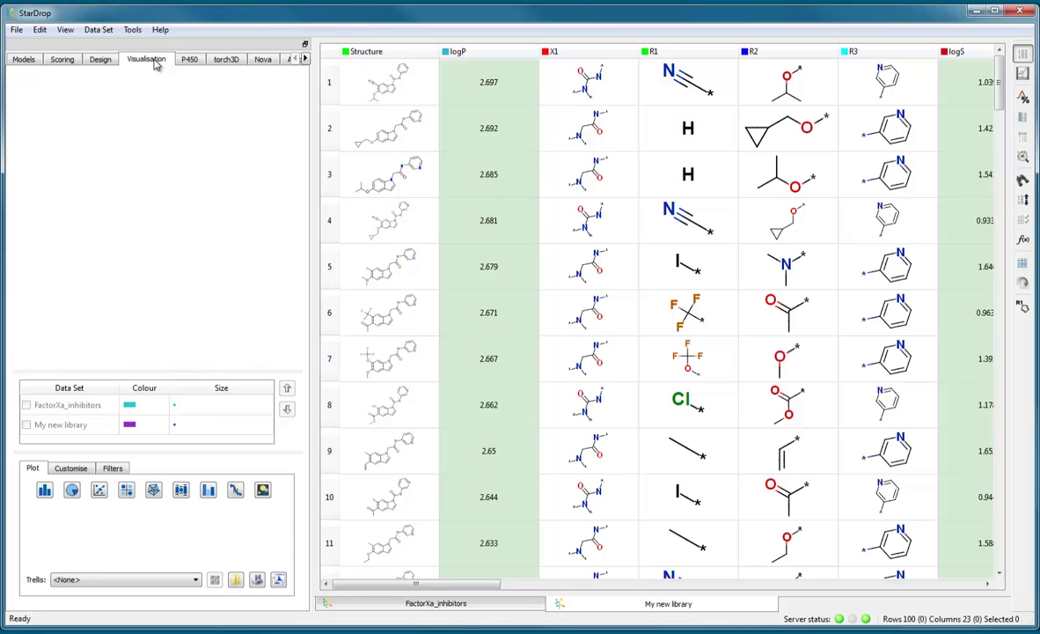
left_click(664, 53)
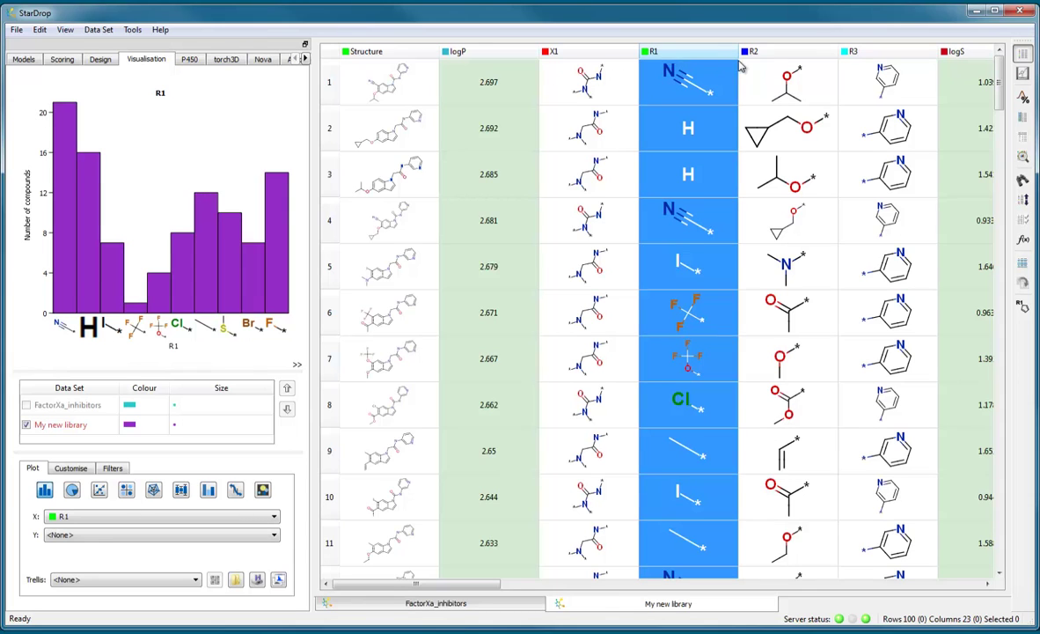
left_click(766, 63, "ctrl")
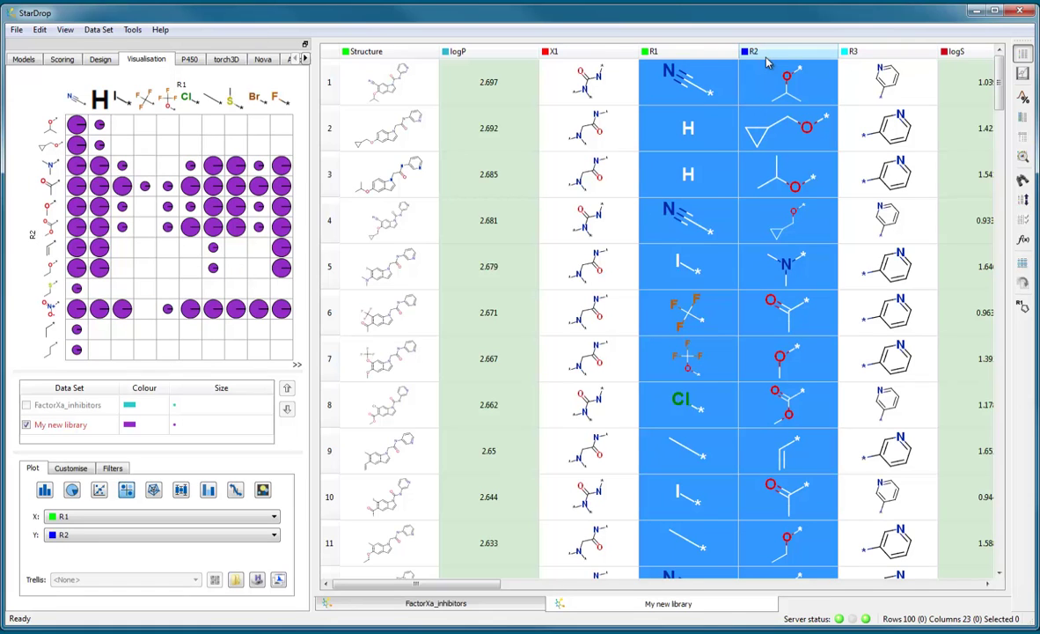
- Colour the My new library points in the R1/R2 plot by hERG pIC50, using 3 bins
left_click(129, 427)
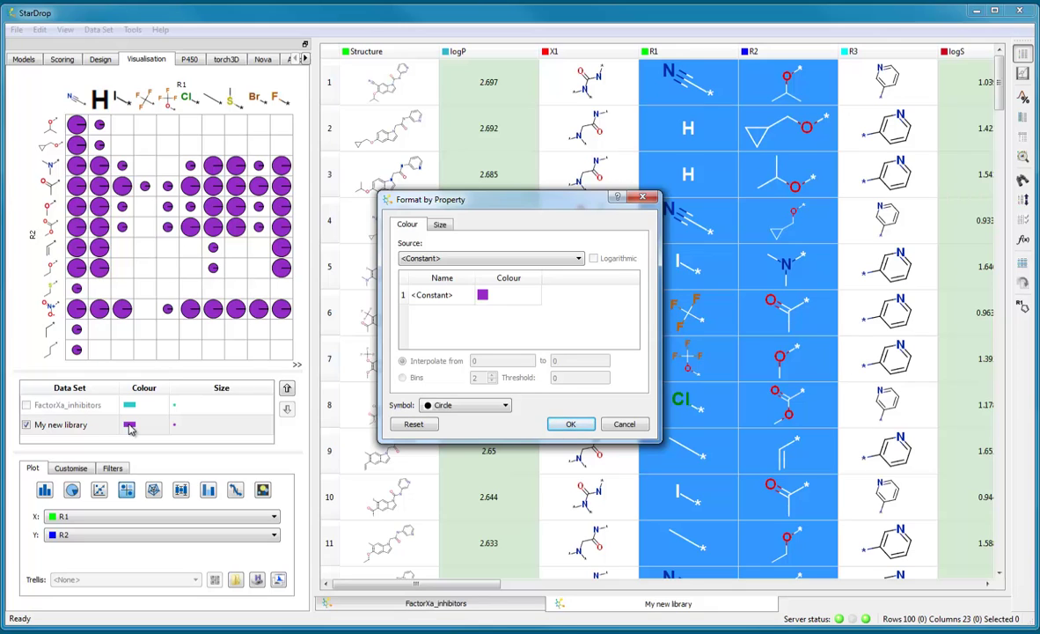
left_click(435, 259)
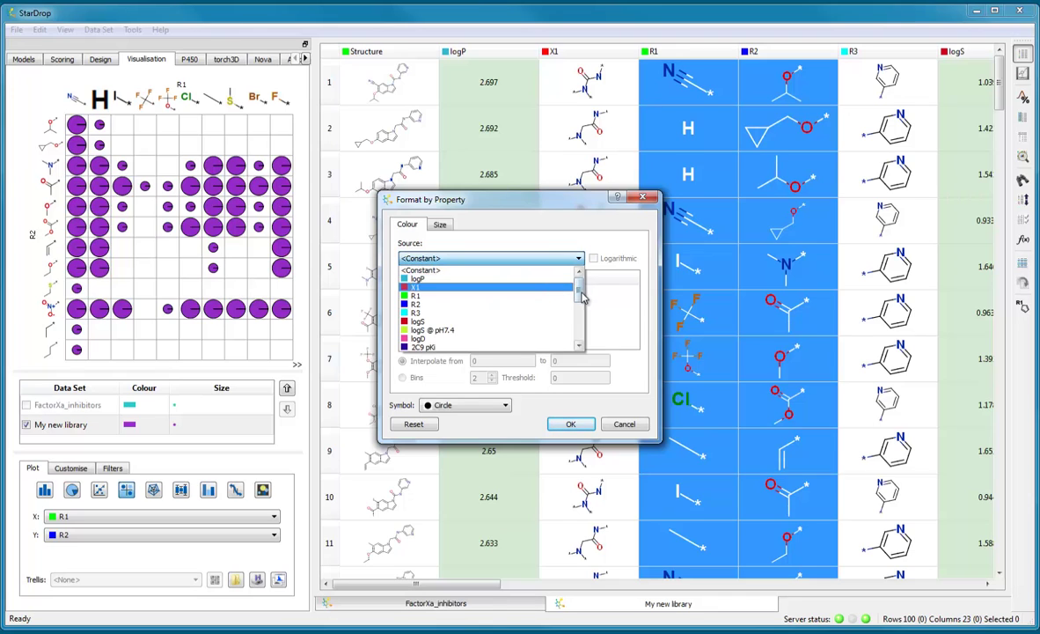
scroll(581, 299, "down", 2)
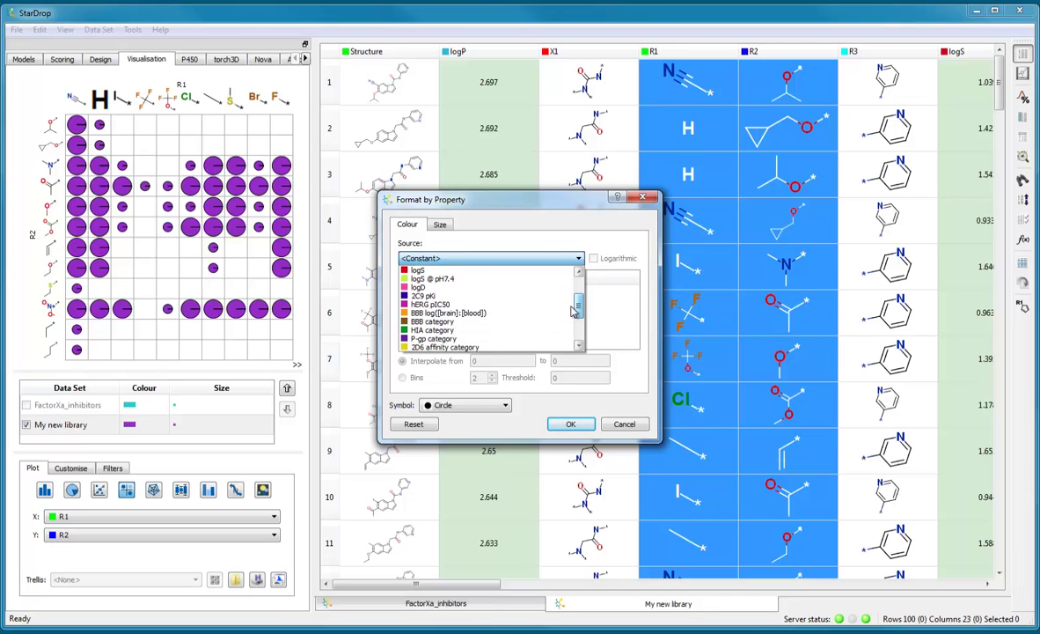
left_click(560, 306)
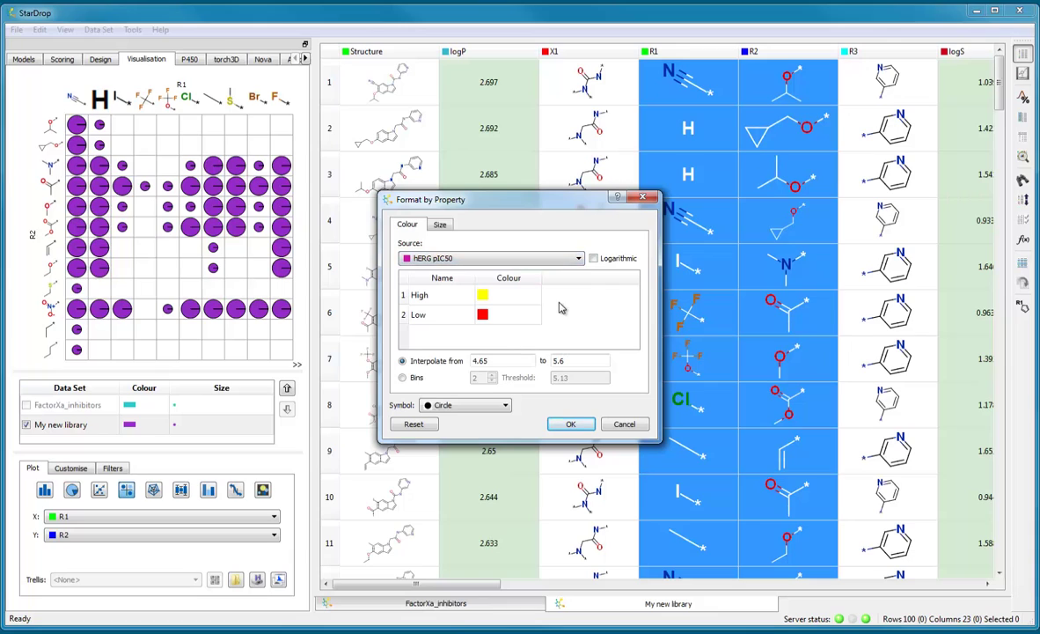
left_click(403, 378)
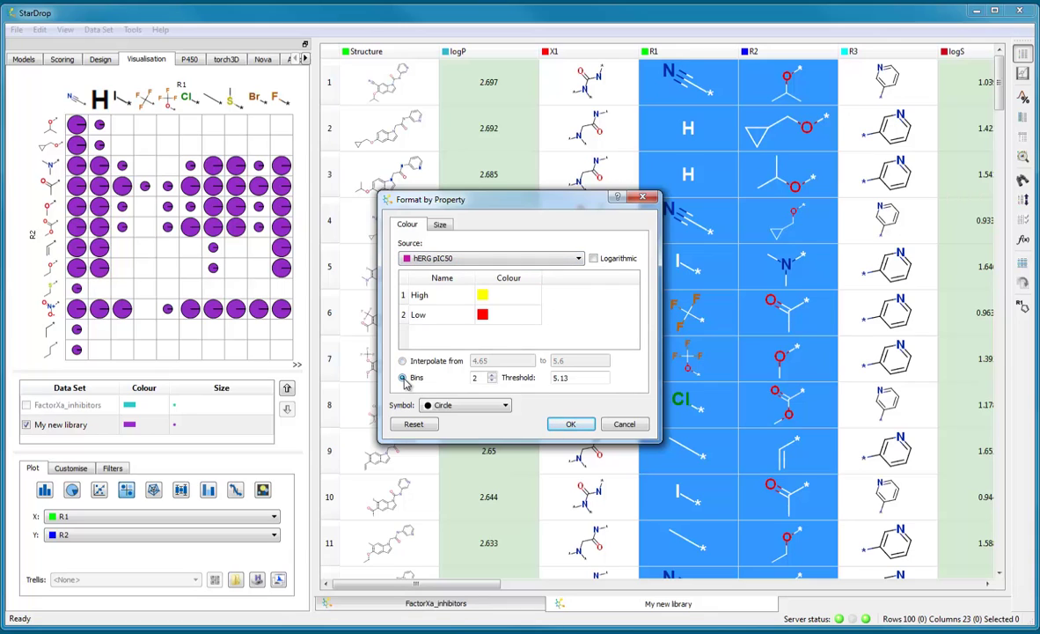
left_click(491, 375)
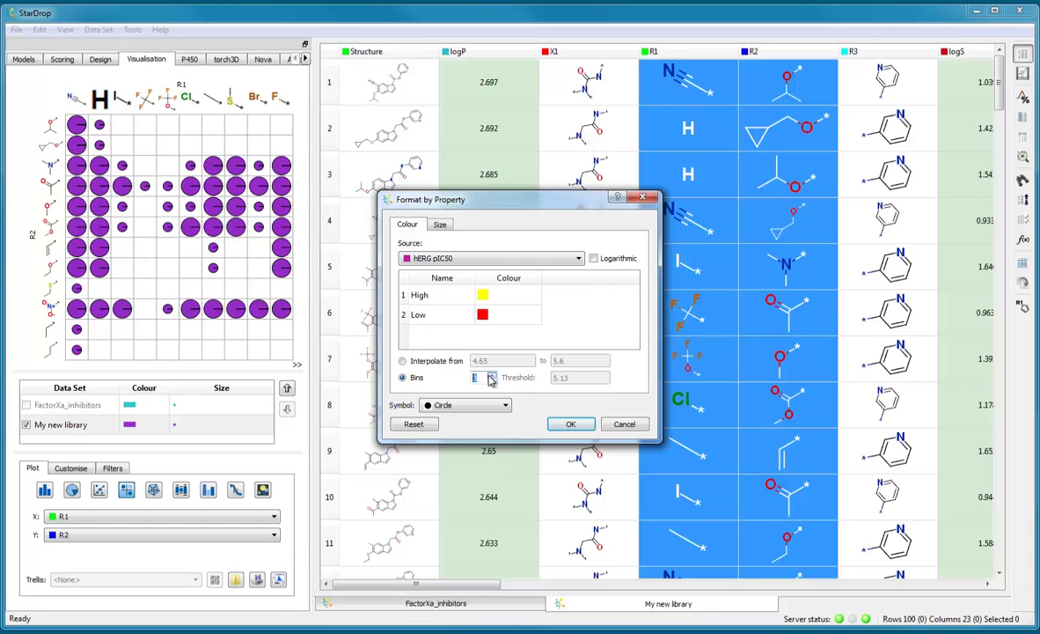
left_click(570, 426)
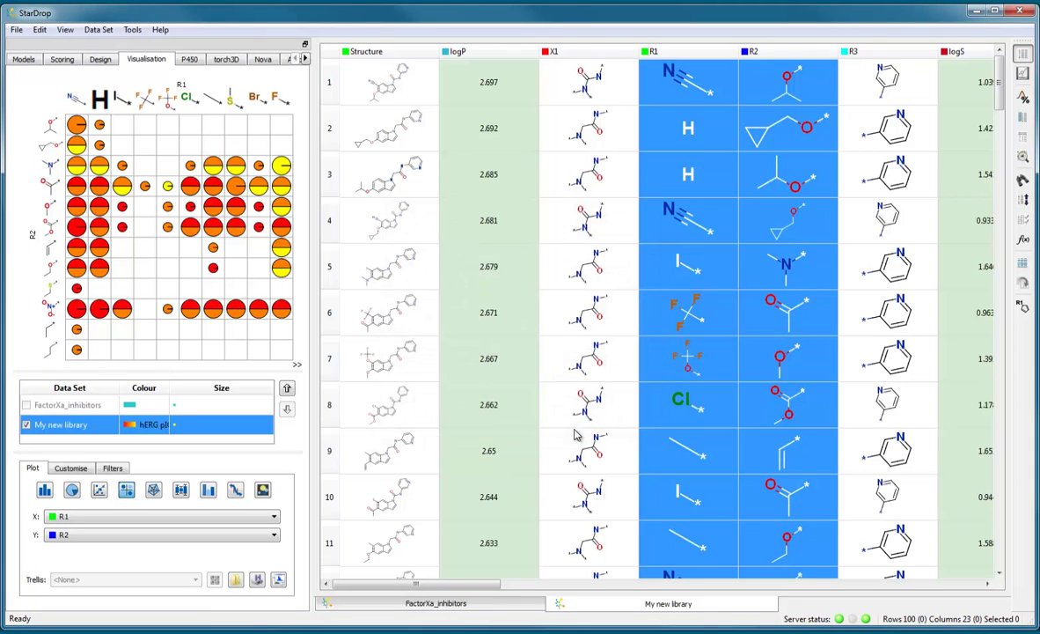